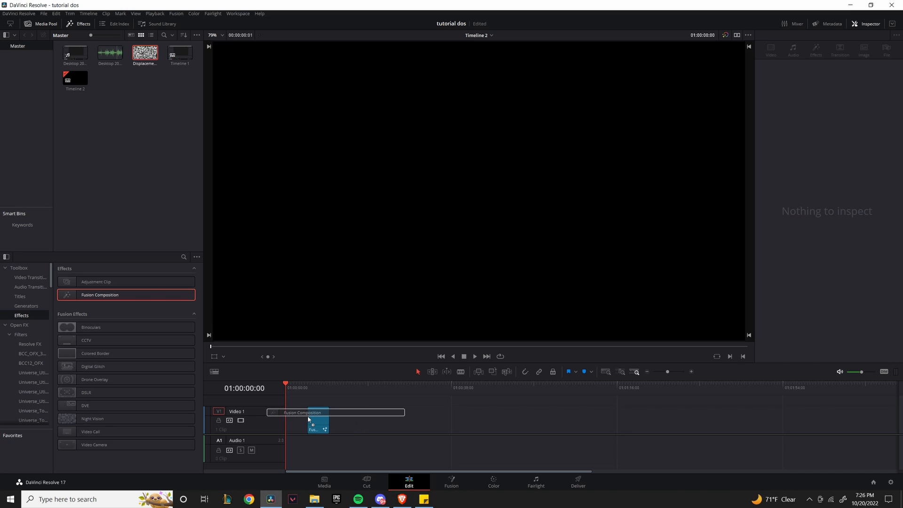
Open the Fusion Composition clip on the Fusion page and move MediaOut1 aside to make room.
left_click(314, 384)
left_click(317, 422)
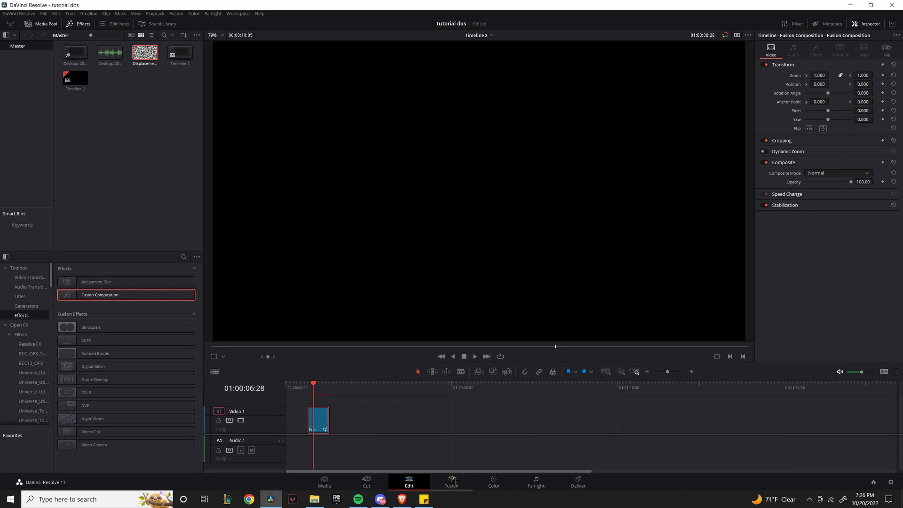
left_click(451, 480)
left_click_drag(254, 386, 500, 402)
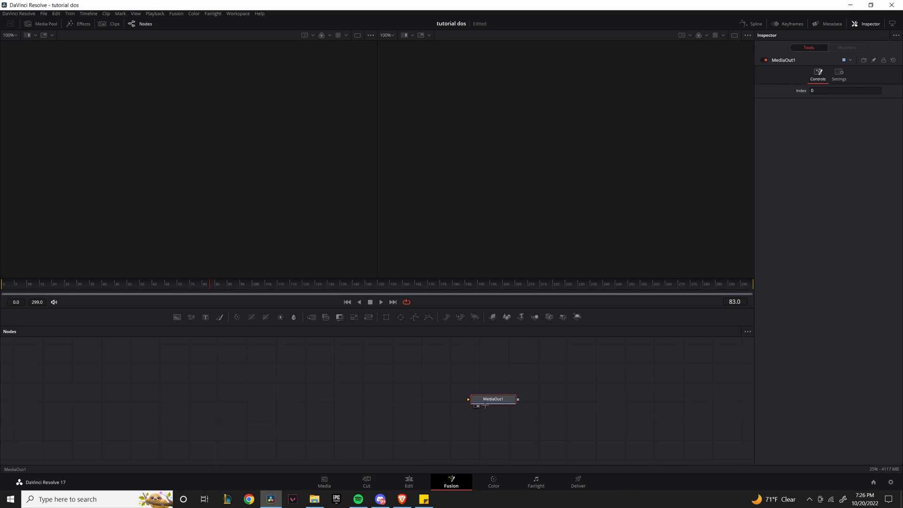
Add Background and Text nodes and set Background1's alpha to 0.
left_click_drag(177, 317, 496, 392)
left_click_drag(206, 318, 195, 388)
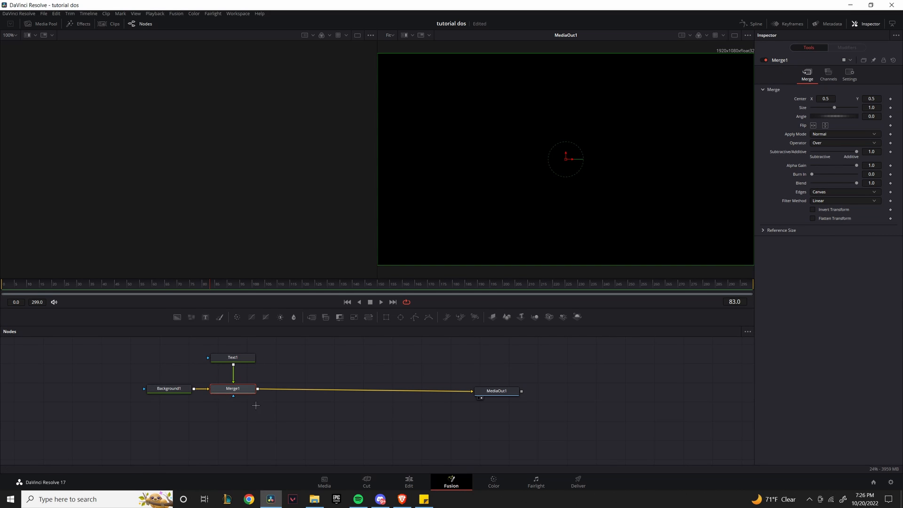
left_click(169, 388)
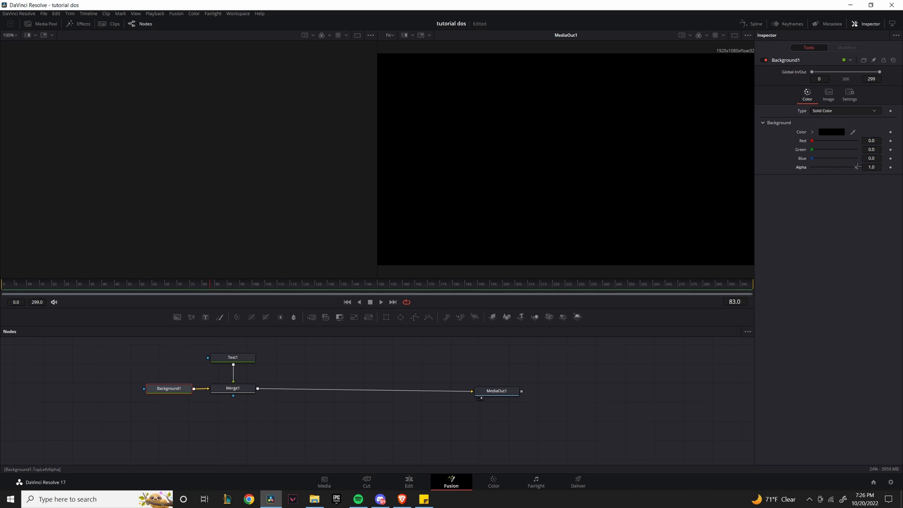
left_click_drag(857, 166, 793, 164)
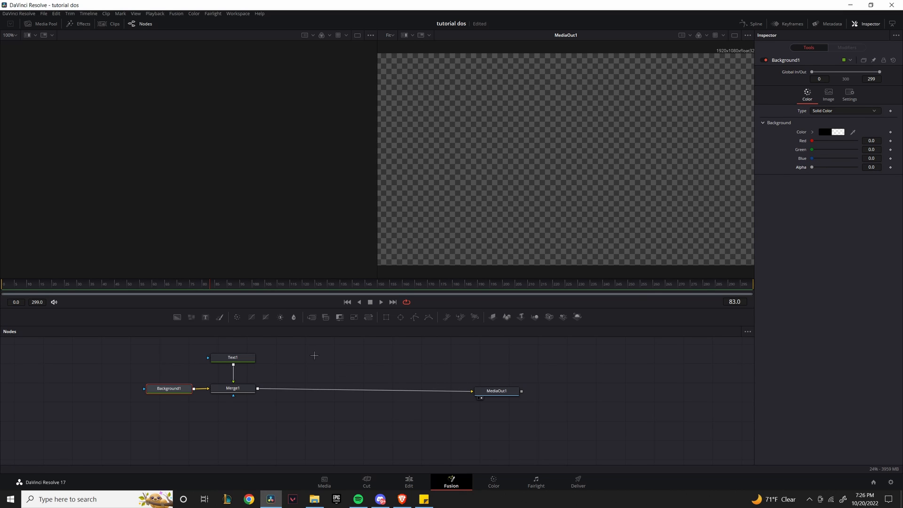
Add a Displace node to the composition through the tool search.
left_click(233, 357)
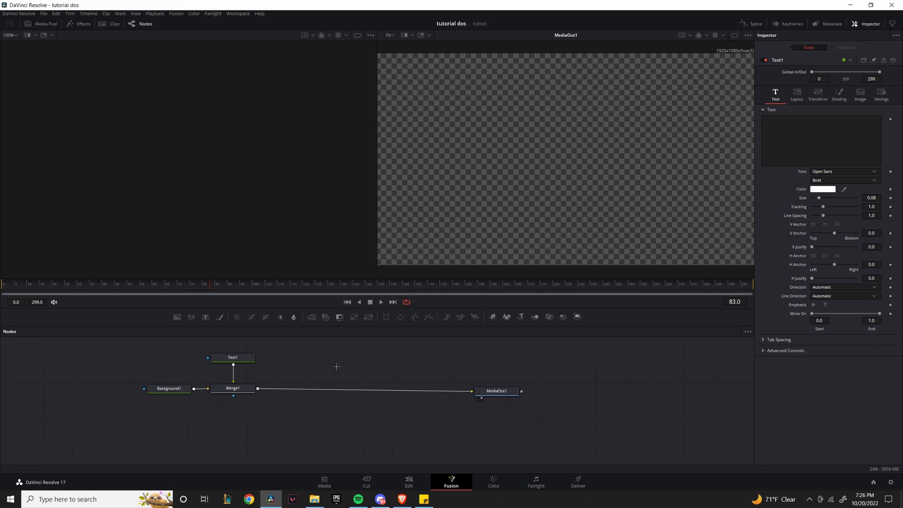
key("shift+space")
type("mer")
key("BackSpace")
key("BackSpace")
key("BackSpace")
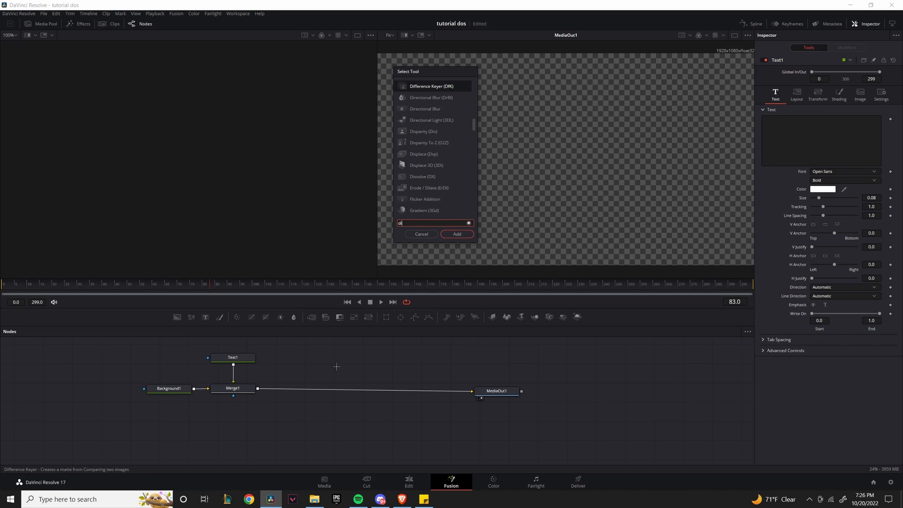
type("displace")
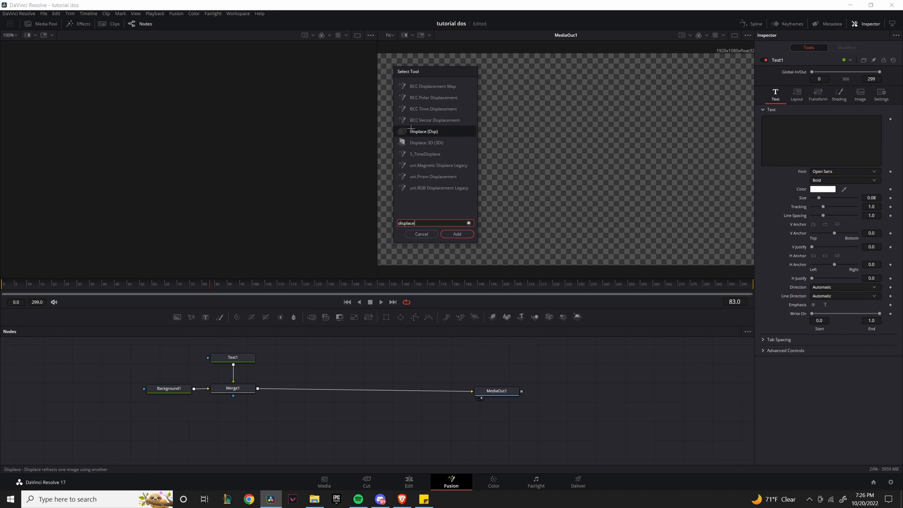
left_click(455, 234)
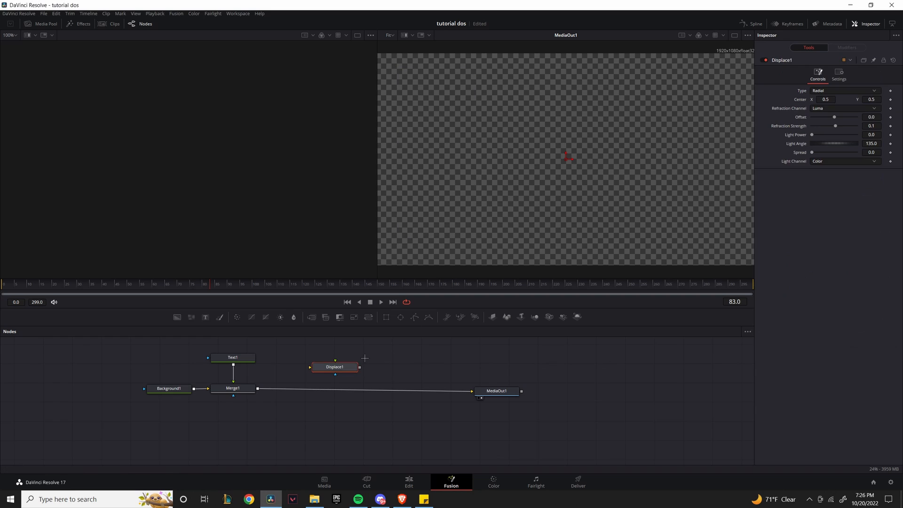
Insert Displace1 between Merge1 and MediaOut1, removing the stray Merge2 node.
left_click_drag(359, 368, 333, 377)
left_click_drag(259, 388, 258, 388)
key("Delete")
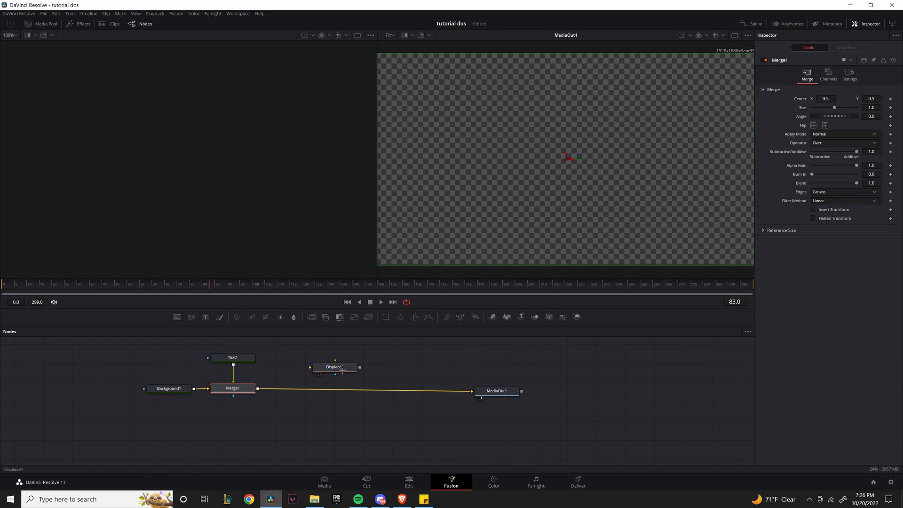
left_click_drag(343, 368, 365, 383)
mouse_move(408, 414)
left_mouse_down()
mouse_move(427, 434)
mouse_move(413, 428)
left_mouse_up()
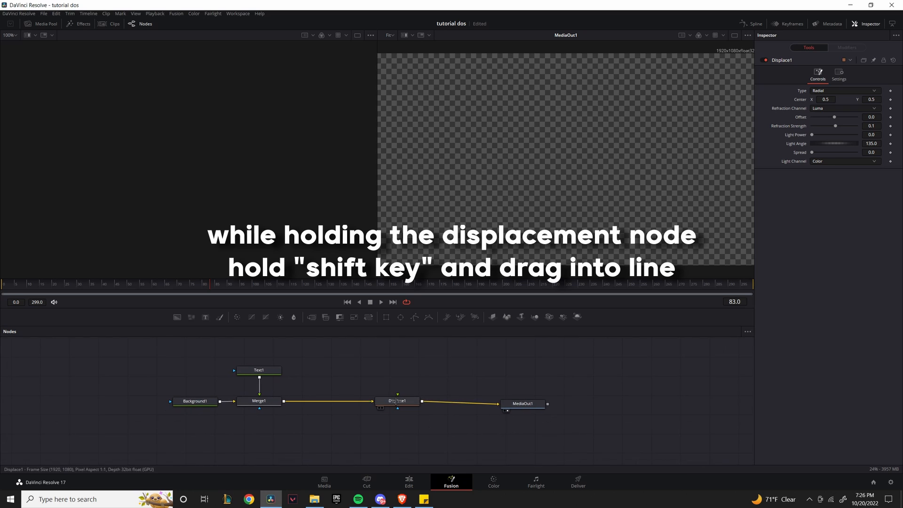
left_click(396, 401)
Change Text1's text to 'tutorial' and recentre the node graph.
left_click(260, 370)
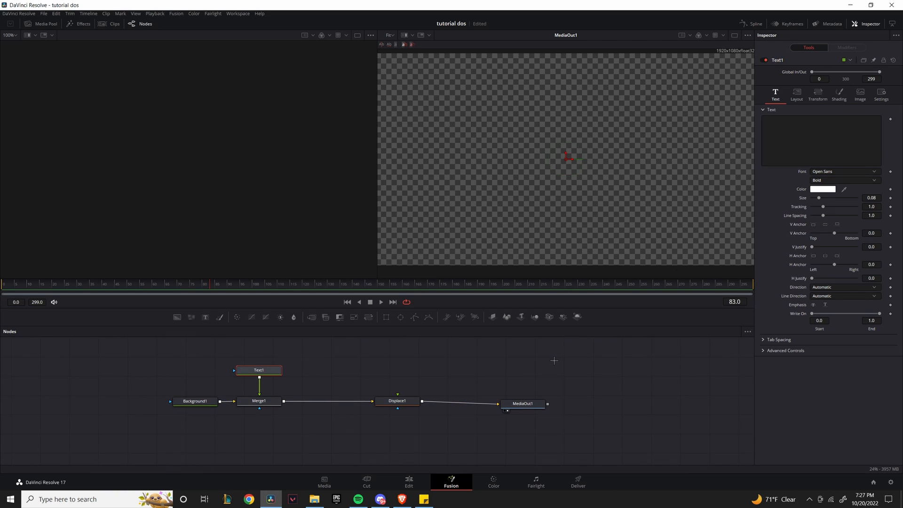
left_click(766, 157)
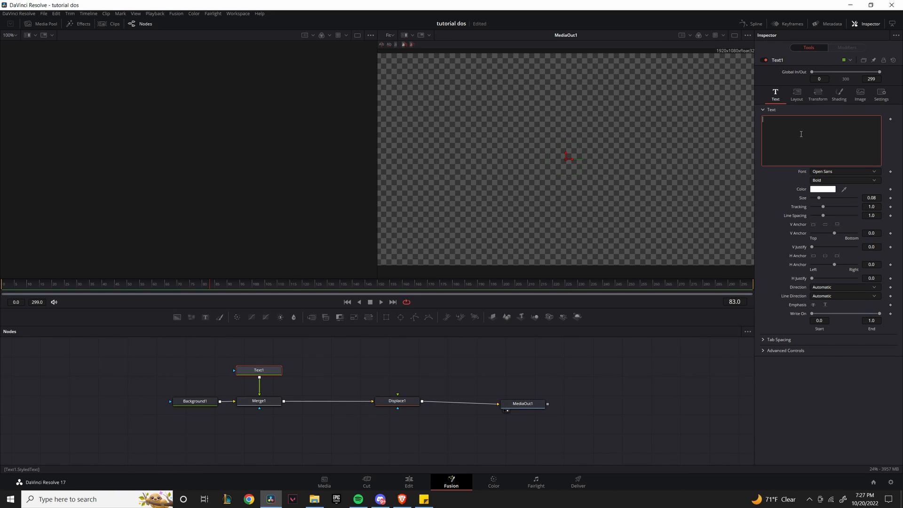
type("tutorial")
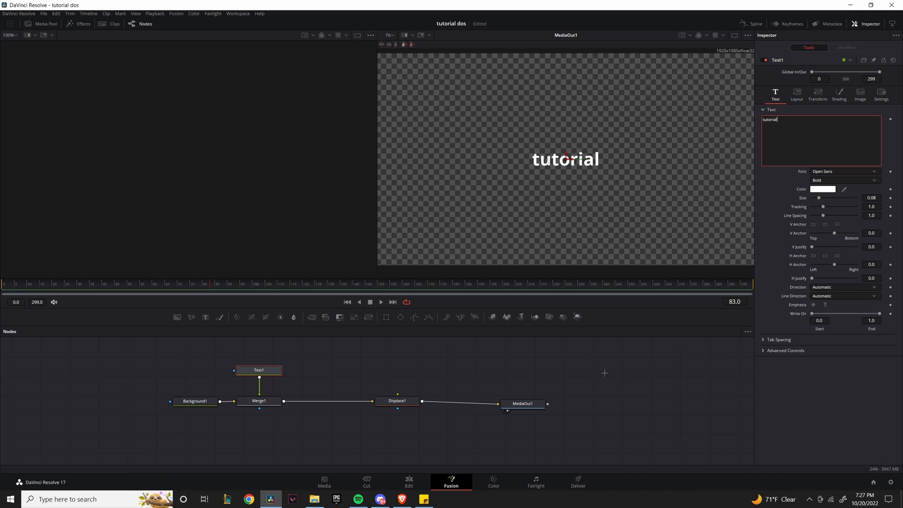
left_click(595, 391)
left_click_drag(595, 390, 520, 405)
left_click(457, 394)
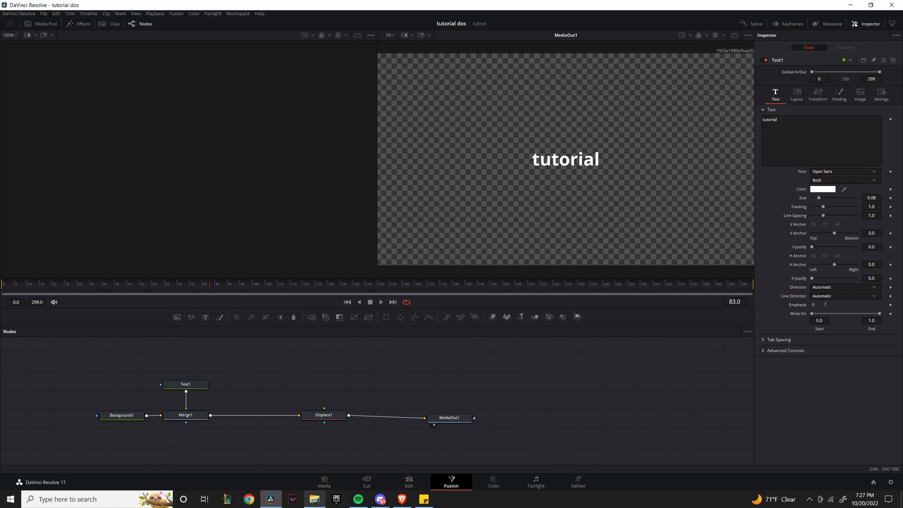
left_click(314, 499)
Find Displacement Map.mp4 in Downloads and drag it into the node graph to feed Displace1.
left_click(814, 58)
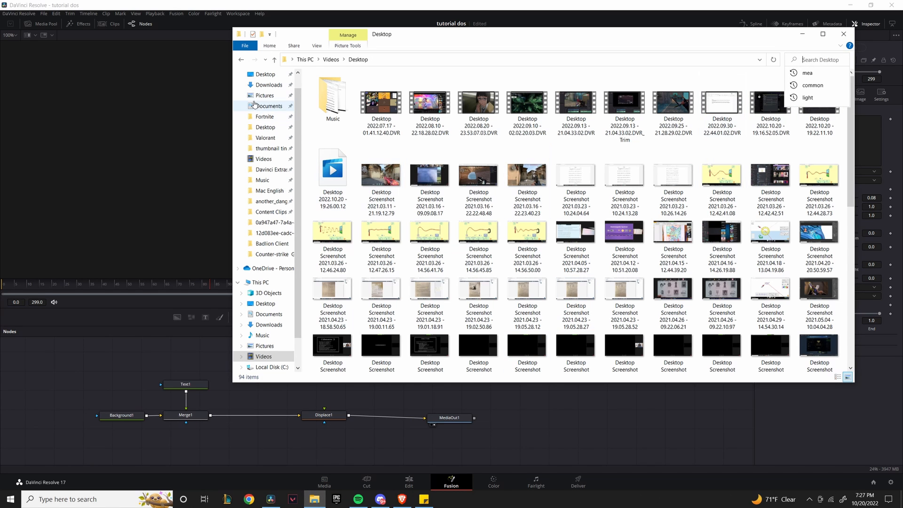
left_click(269, 84)
type("displace")
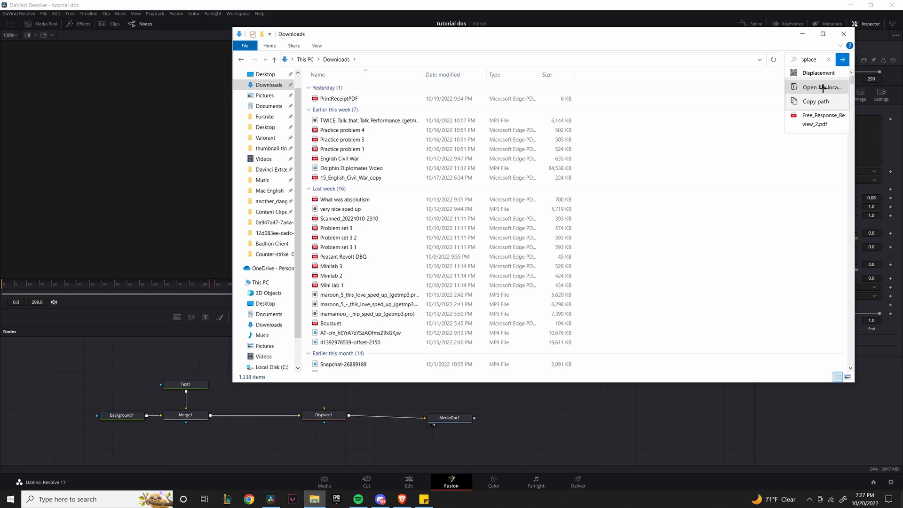
left_click(821, 88)
left_click_drag(423, 362, 323, 408)
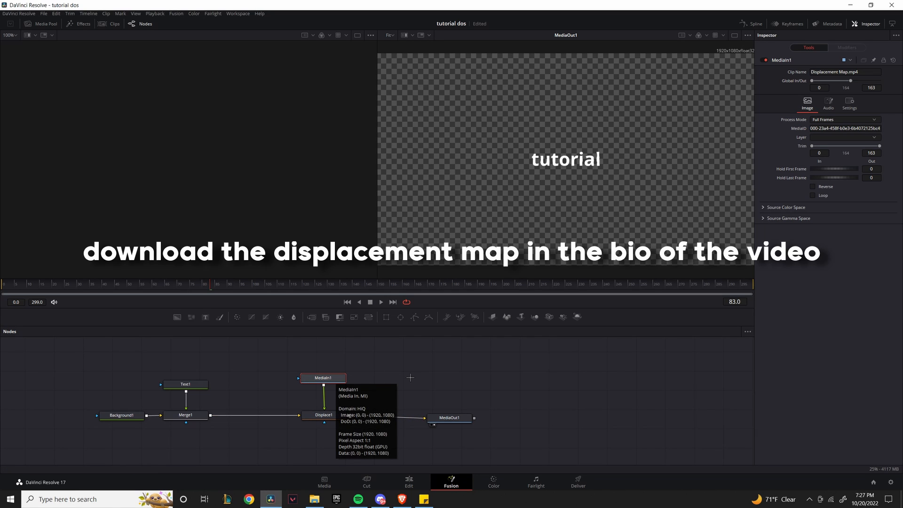
Set Displace1 to X Y type with X and Y Refraction of 0.002, then return to the Edit page.
left_click(331, 378)
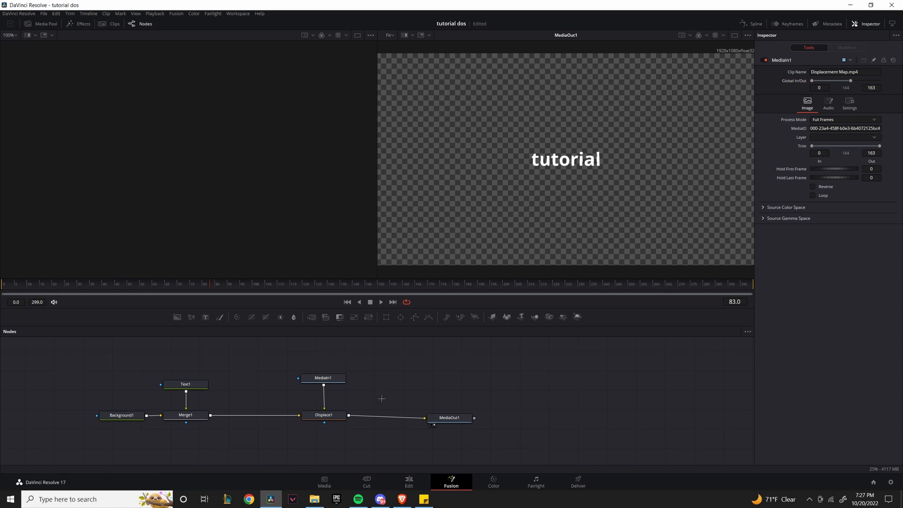
left_click(324, 414)
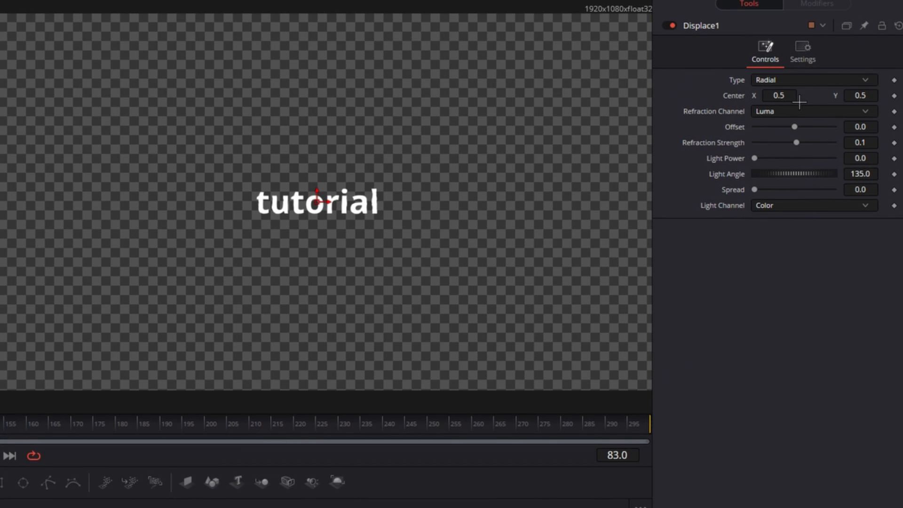
left_click(790, 82)
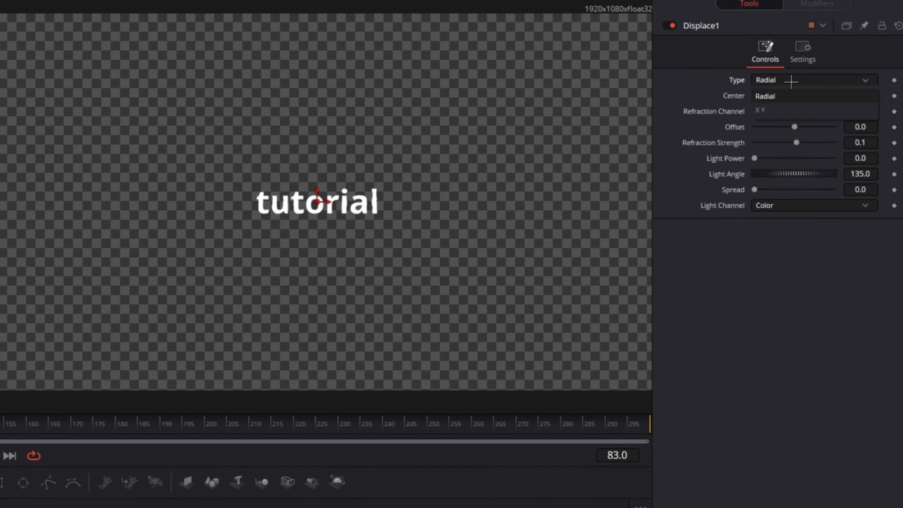
left_click(790, 109)
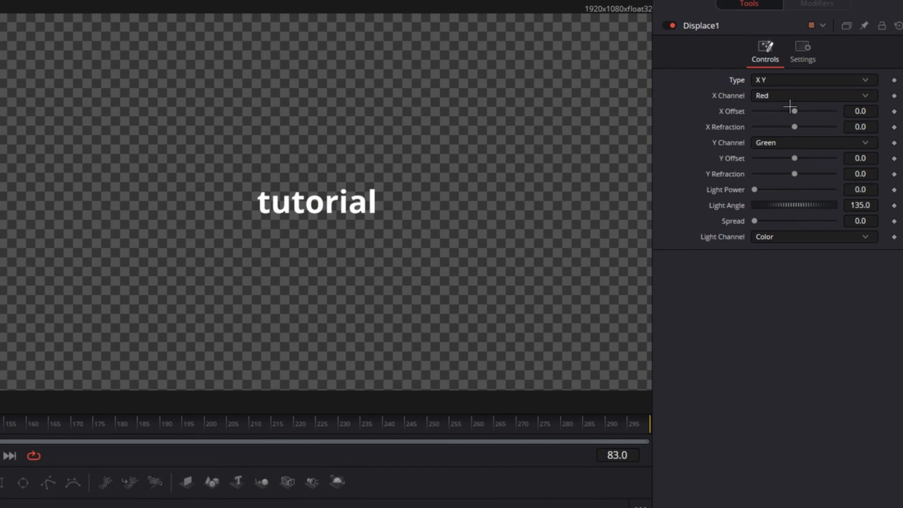
left_click(870, 127)
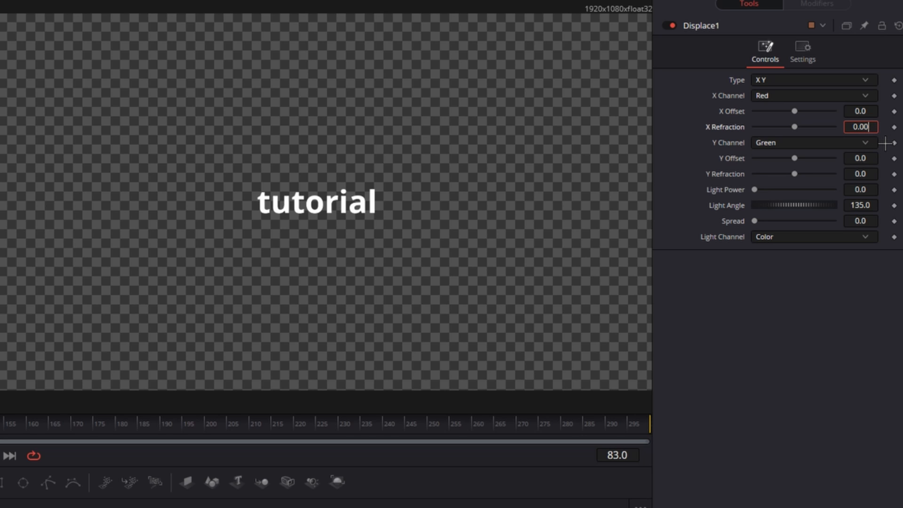
key("Return")
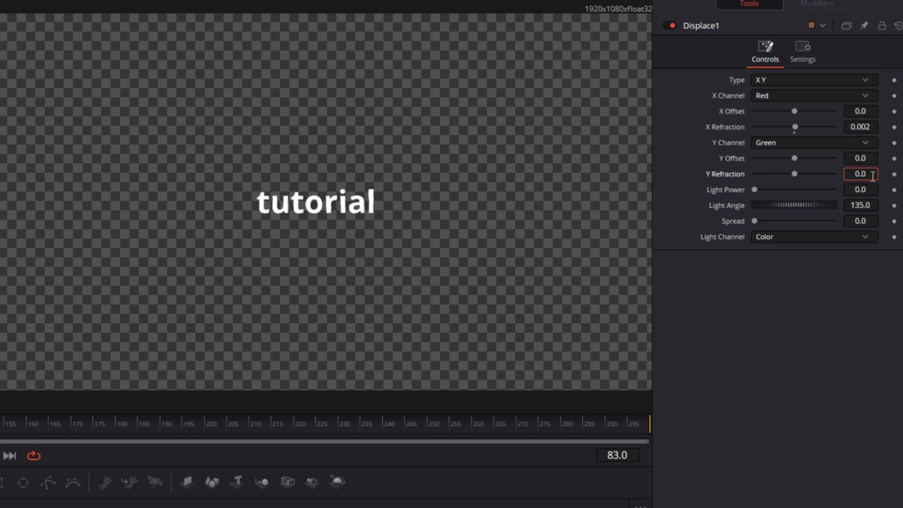
key("Return")
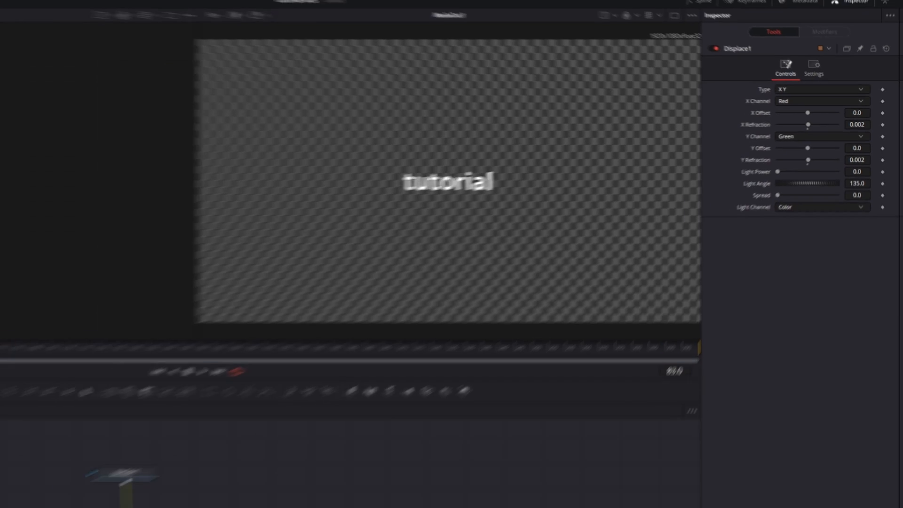
left_click(409, 482)
left_click(307, 384)
Preview the text effect on the timeline, then delete the Fusion Composition clip.
left_click(406, 418)
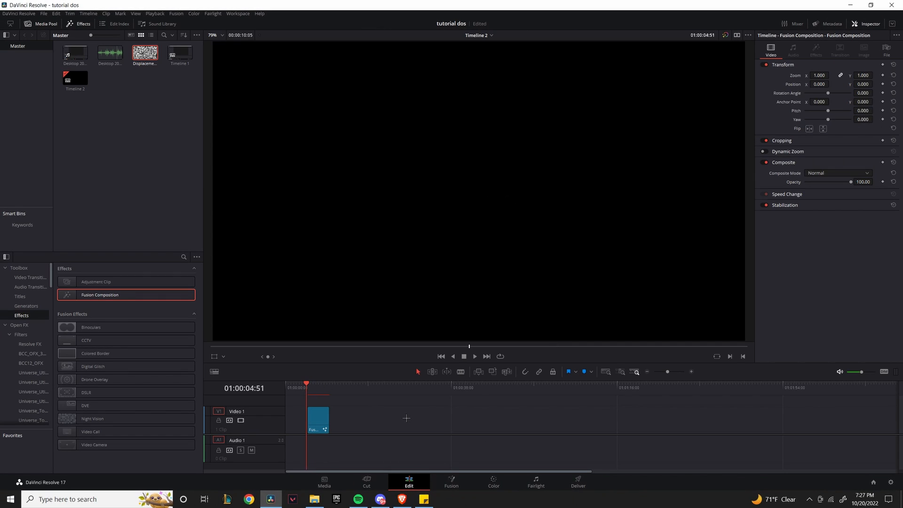
key("space")
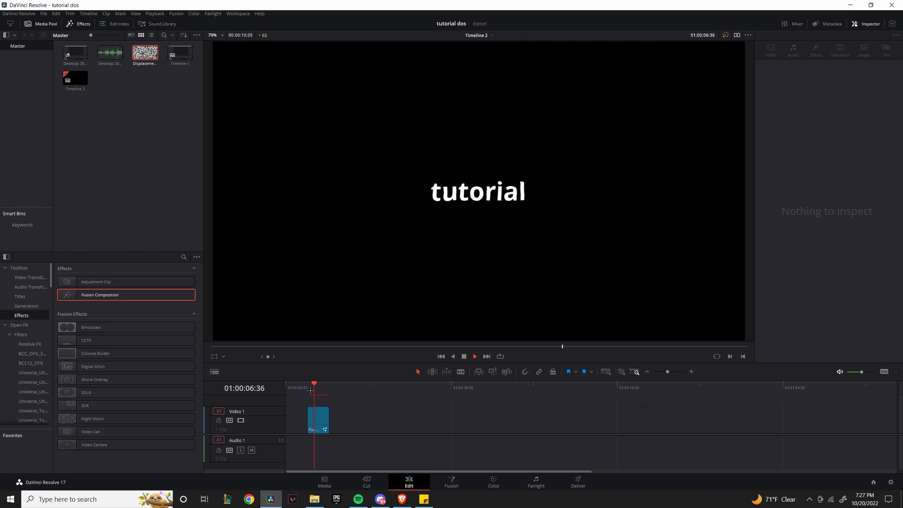
left_click(306, 387)
key("space")
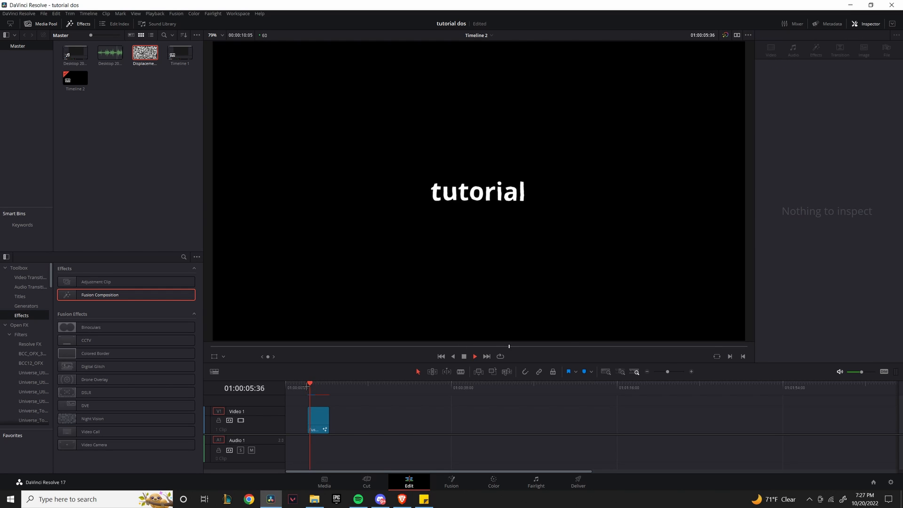
key("space")
key("Delete")
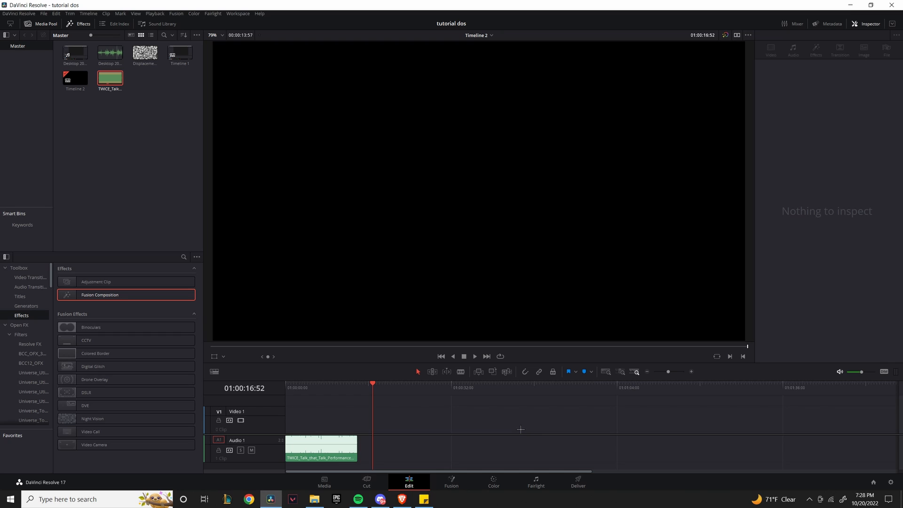
Move the TWICE music clip earlier on the timeline onto Audio 2.
left_click_drag(326, 444, 366, 443)
left_click_drag(373, 387, 289, 389)
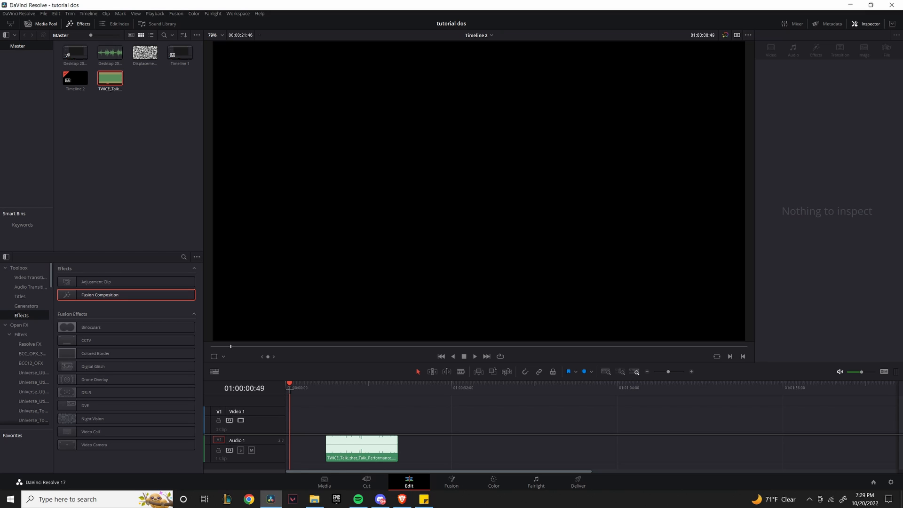
left_click_drag(346, 447, 330, 468)
left_click(448, 457)
left_click(383, 451)
scroll(381, 450, "down", 1)
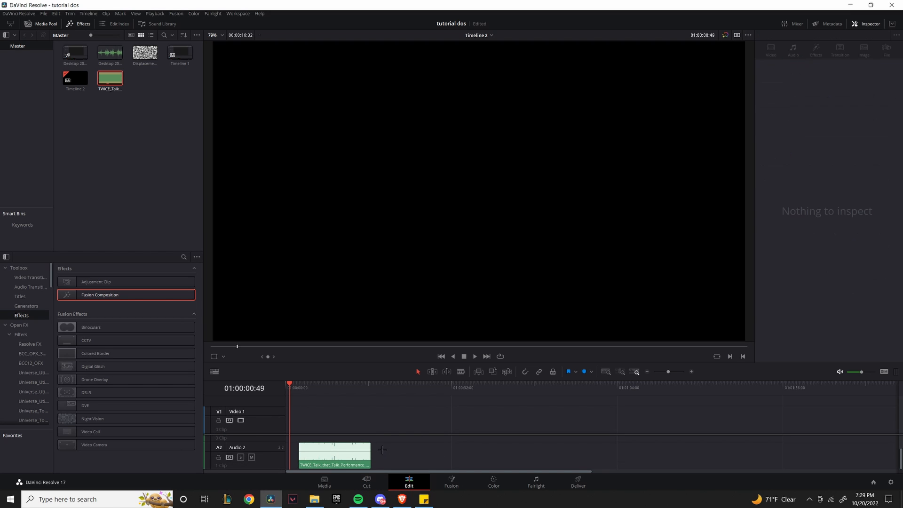
left_click_drag(300, 393, 298, 384)
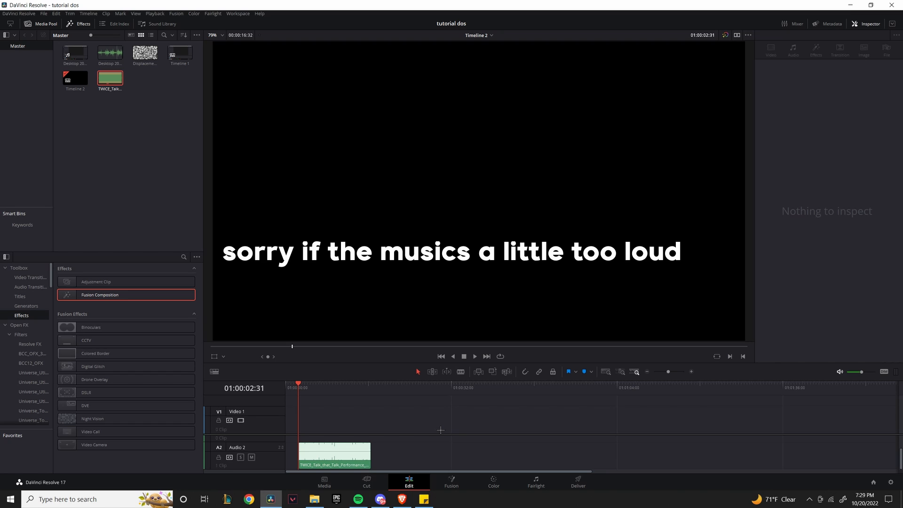
Play the music and add Marker 1 on the TWICE clip at 01:00:03:49.
key("space")
scroll(395, 457, "up", 2)
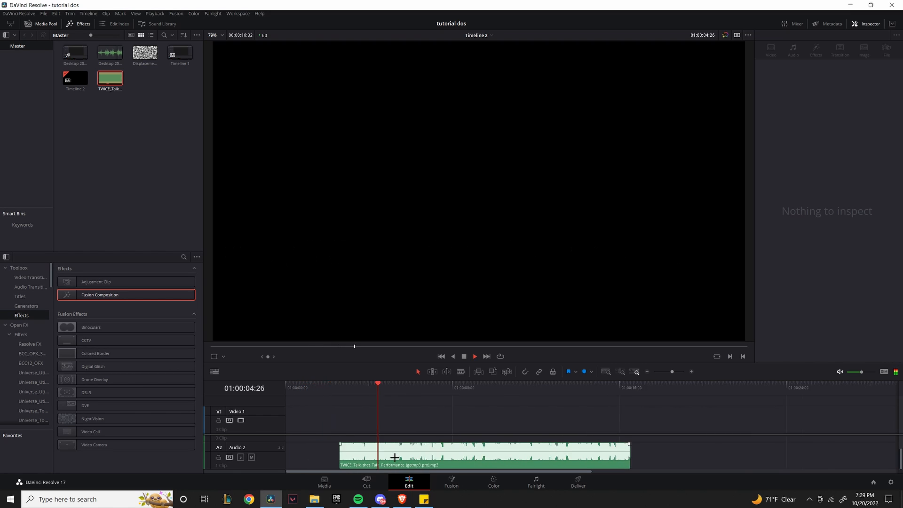
scroll(394, 457, "up", 3)
key("space")
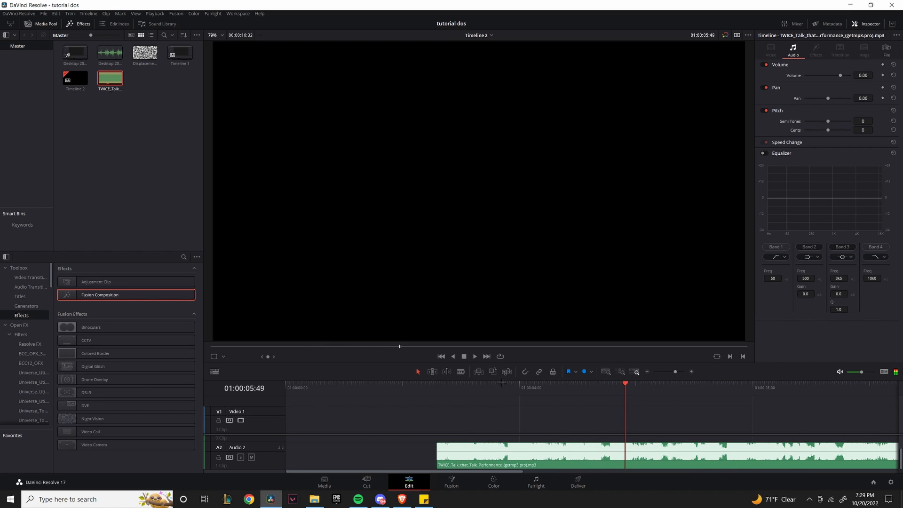
left_click_drag(501, 382, 508, 385)
left_click(532, 454)
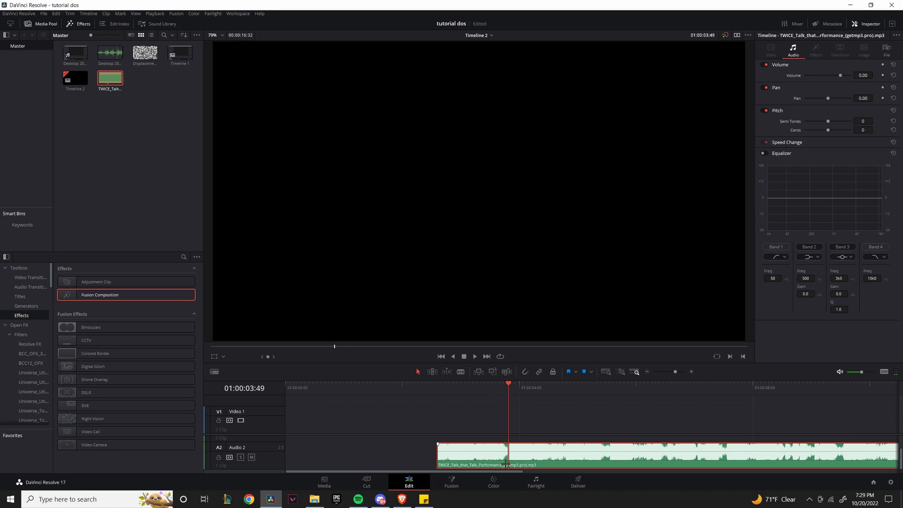
key("m")
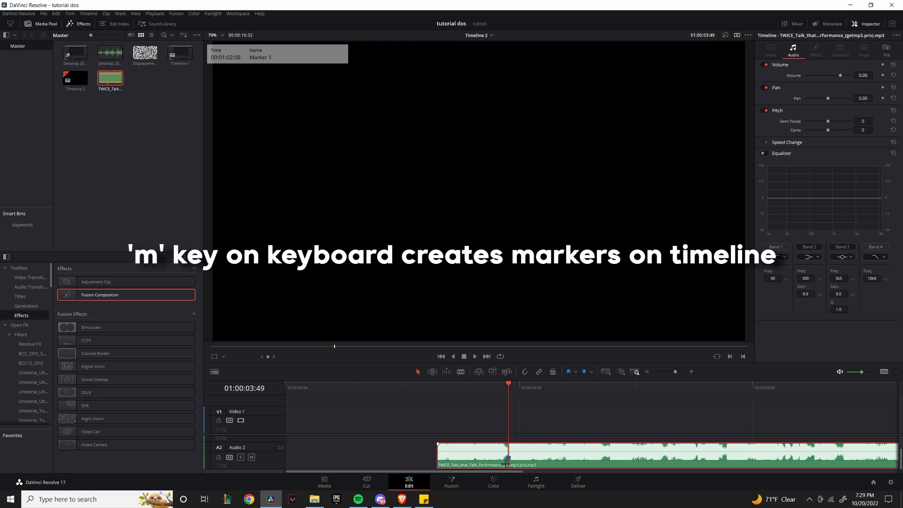
Delete the gap so the music starts the timeline, and lock Audio 2.
left_click(393, 450)
key("Delete")
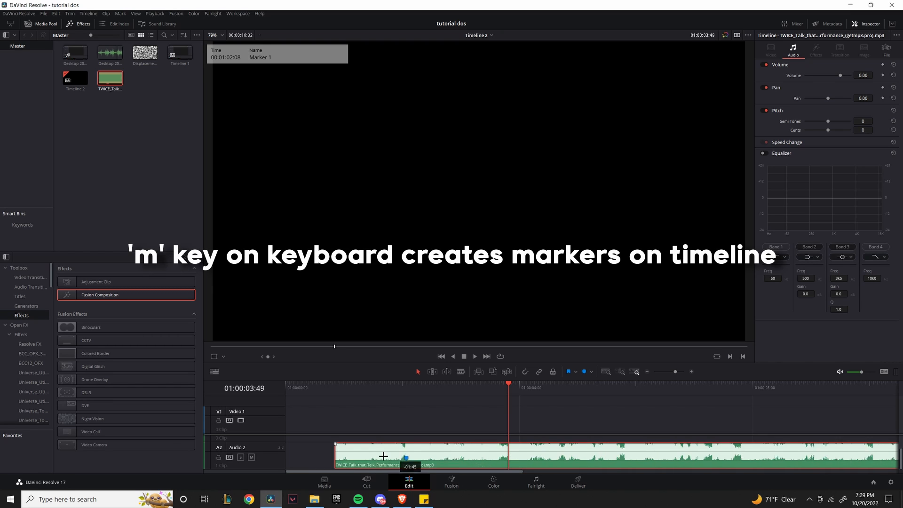
left_click(219, 457)
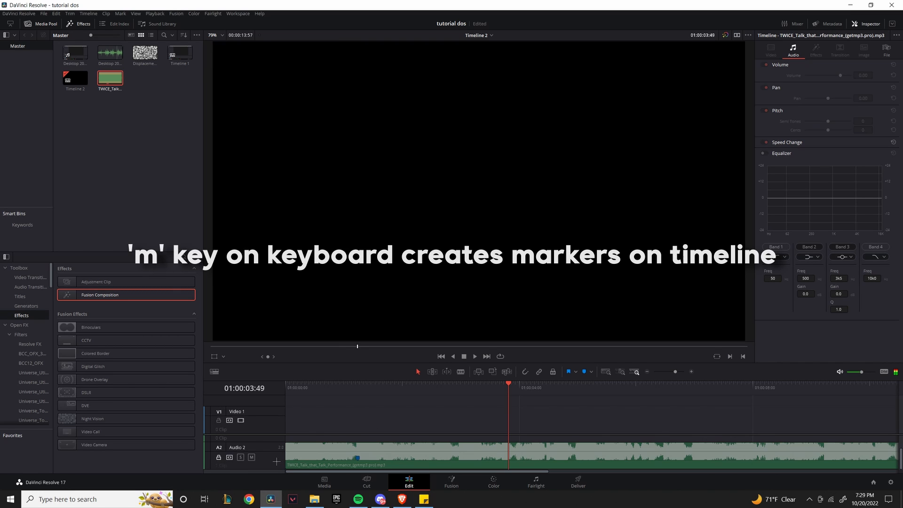
left_click(314, 499)
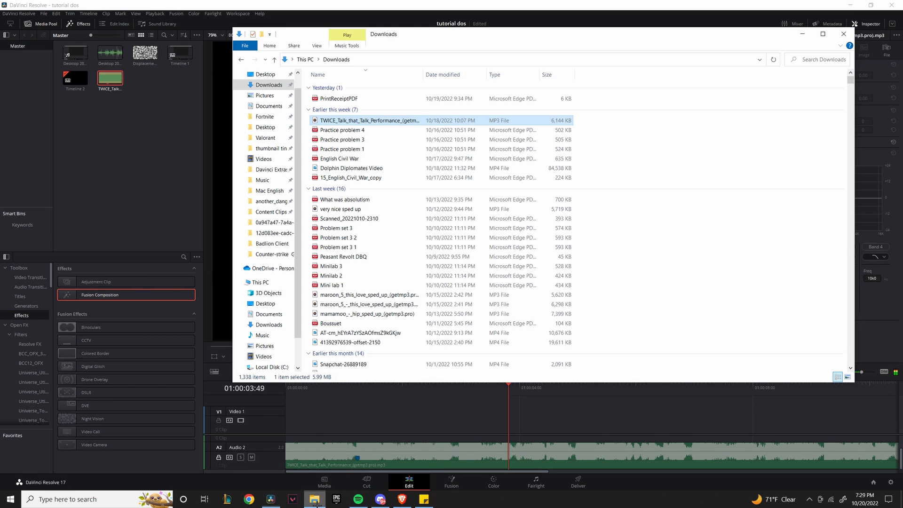
Drag the Valorant 2022.10.16 clip from the Valorant videos folder onto Video 1.
left_click(264, 138)
scroll(525, 288, "down", 10)
left_click_drag(621, 200, 328, 427)
scroll(515, 432, "down", 5)
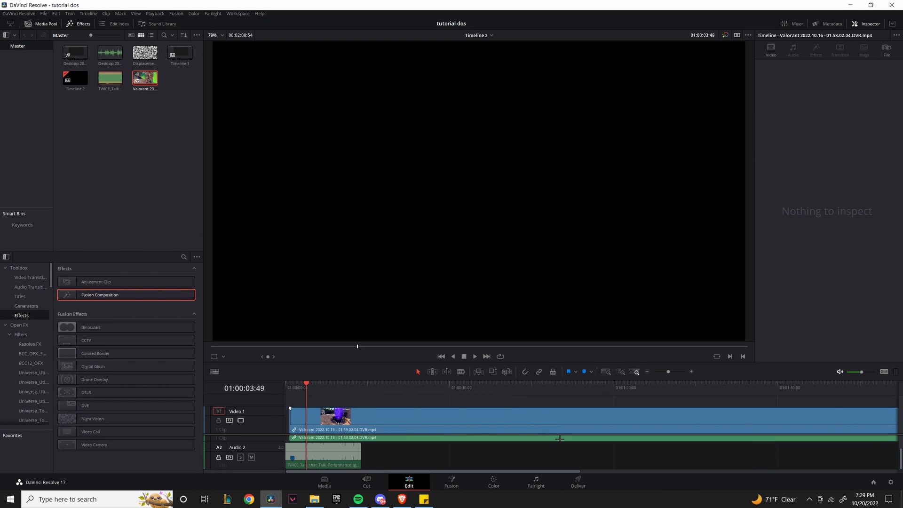
Split the gameplay clip at 01:01:22:28 and delete the part before the cut.
left_click(450, 382)
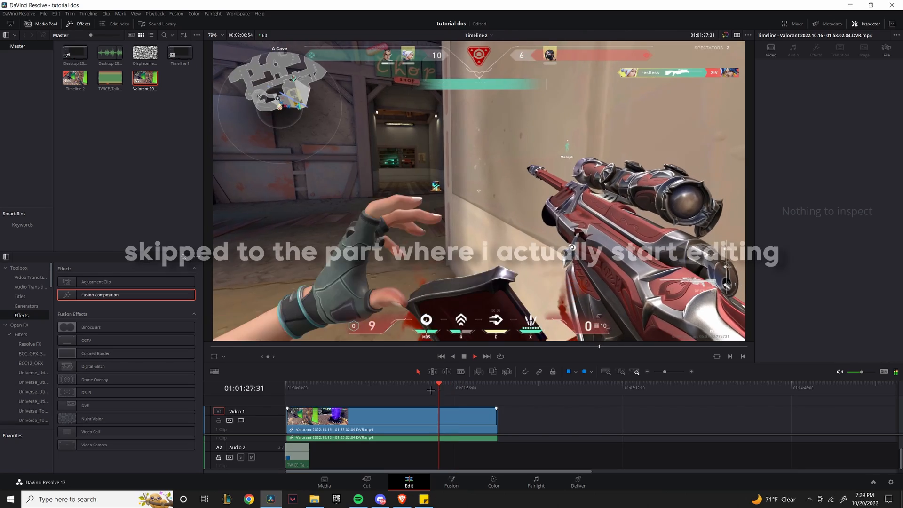
left_click(431, 390)
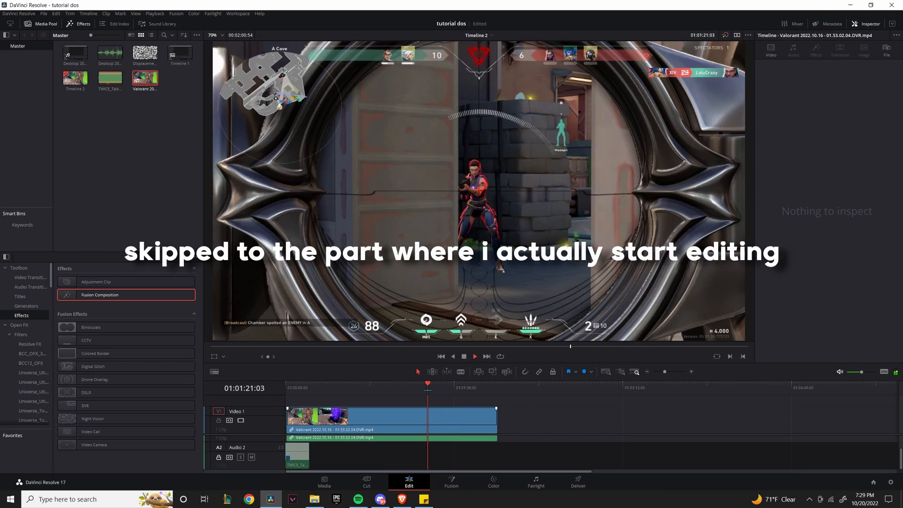
key("space")
key("ctrl+b")
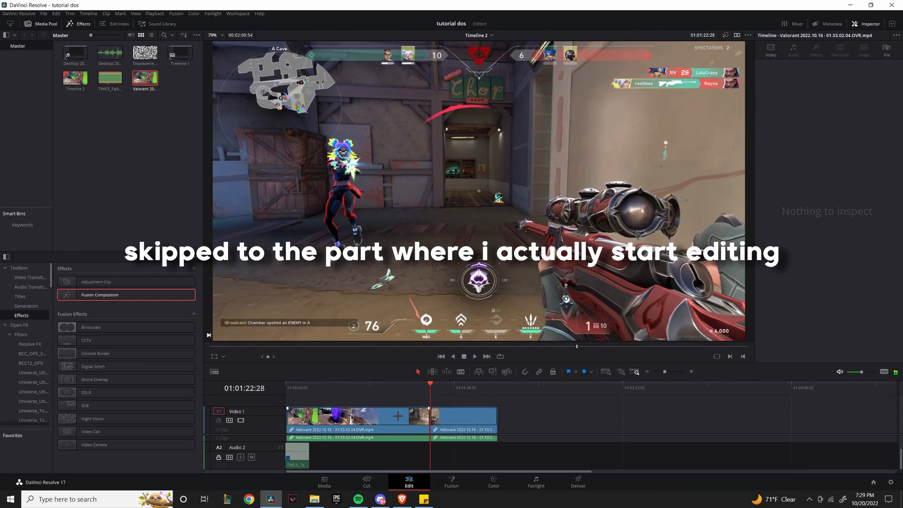
left_click(409, 422)
key("BackSpace")
left_click_drag(524, 416, 449, 436)
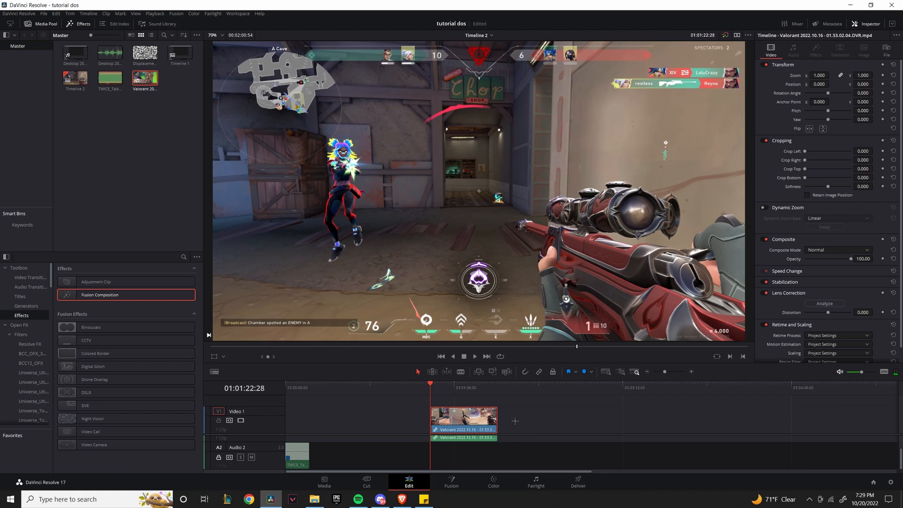
Remove the leading gap so the gameplay clip starts the timeline, and play it from the start.
left_click(359, 408)
key("BackSpace")
left_click_drag(296, 389, 284, 390)
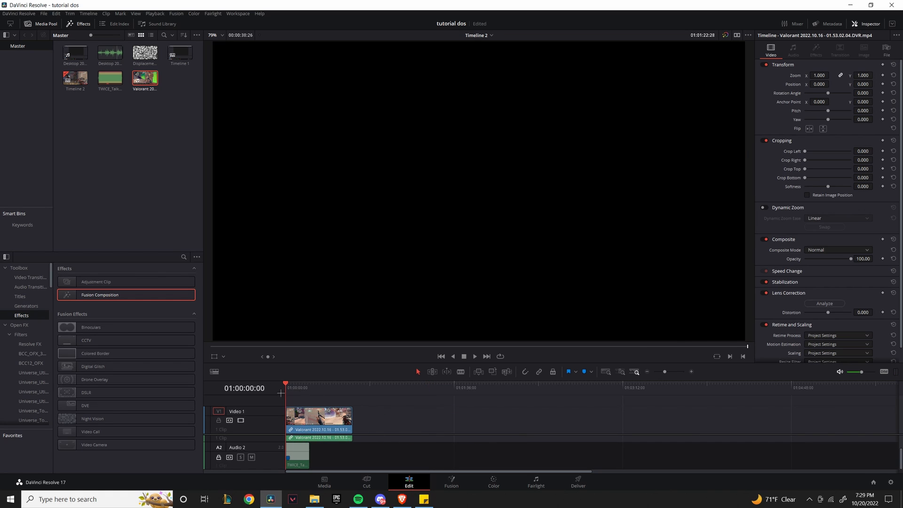
scroll(461, 411, "up", 8)
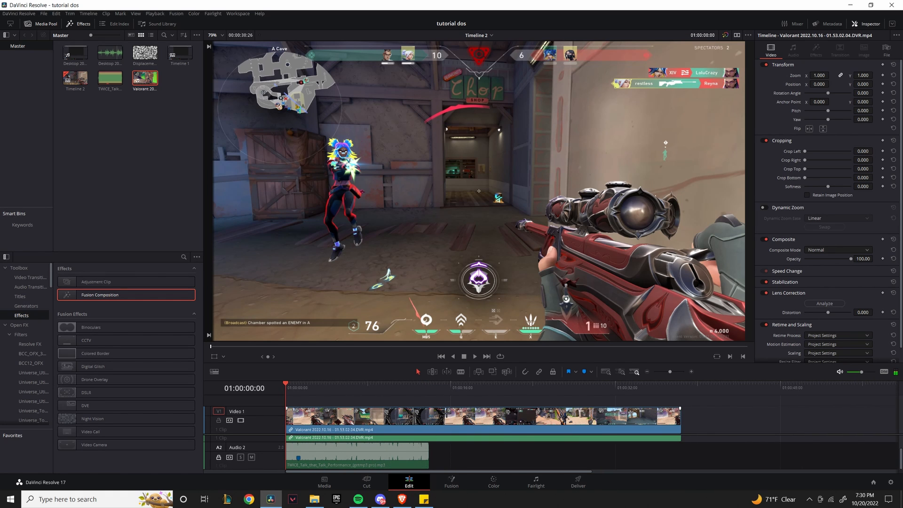
key("space")
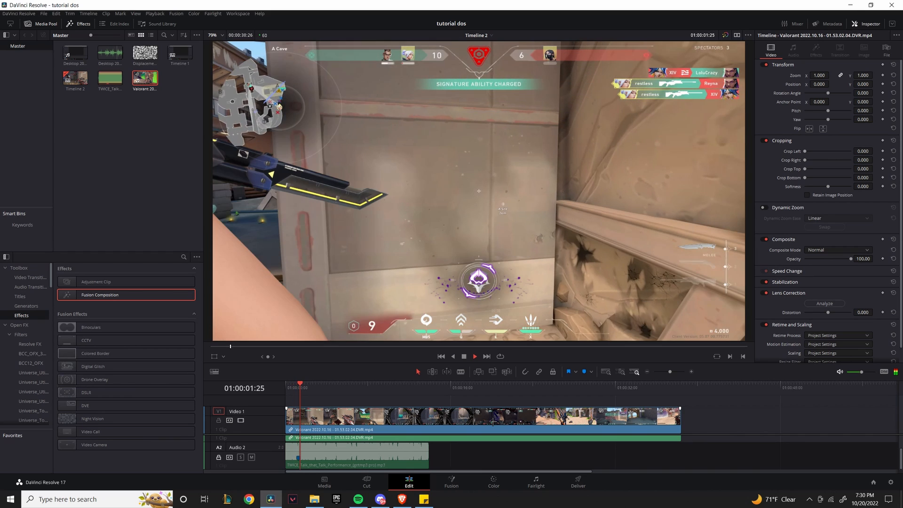
scroll(413, 453, "up", 2)
Lower the TWICE music volume to -5.60, unlocking and relocking Audio 2.
left_click(352, 450)
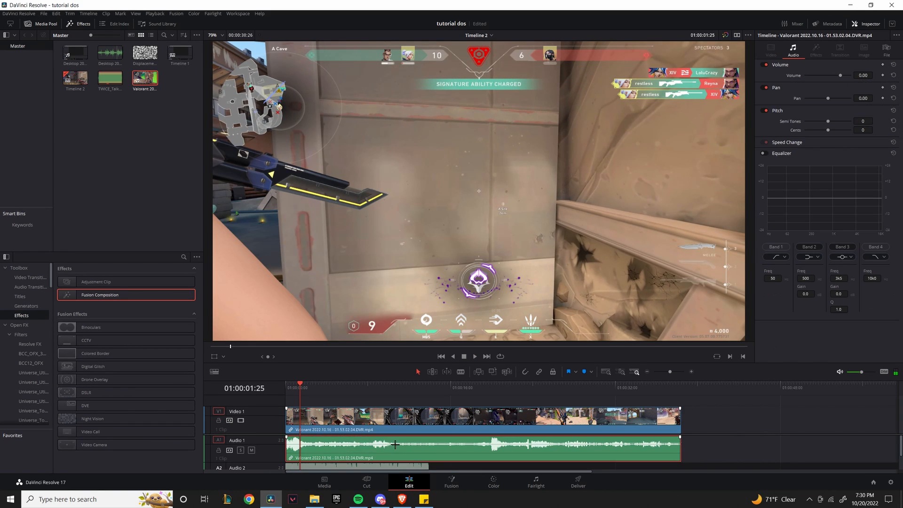
scroll(361, 454, "down", 2)
left_click(252, 457)
left_click(356, 453)
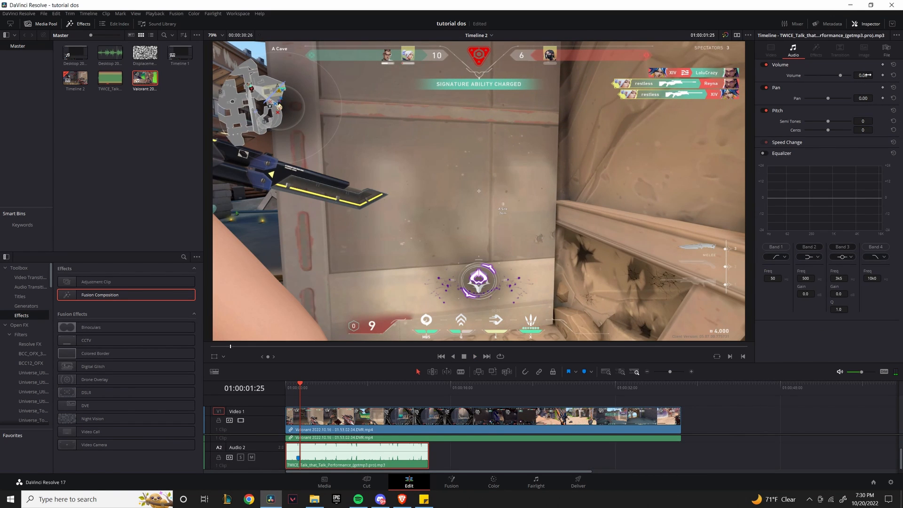
left_click_drag(868, 75, 849, 75)
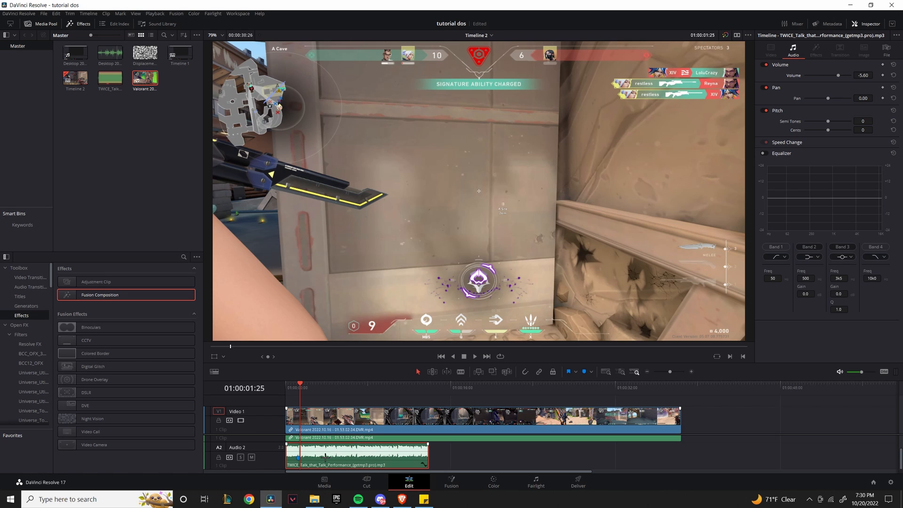
left_click(218, 457)
left_click(304, 458)
scroll(367, 442, "up", 2)
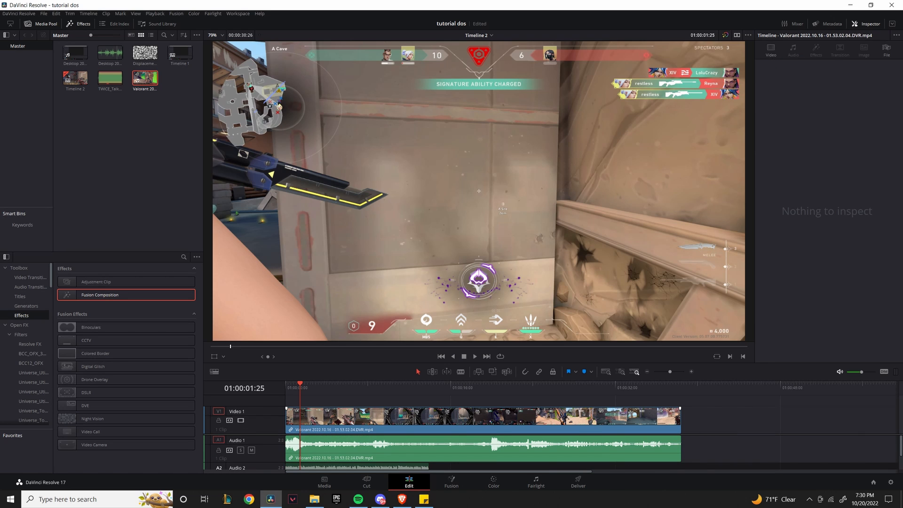
scroll(304, 396, "up", 3)
left_click(304, 397)
mouse_move(303, 388)
left_mouse_down()
mouse_move(321, 384)
mouse_move(310, 383)
left_mouse_up()
Replay the opening and park the playhead on the music's Marker 1.
key("space")
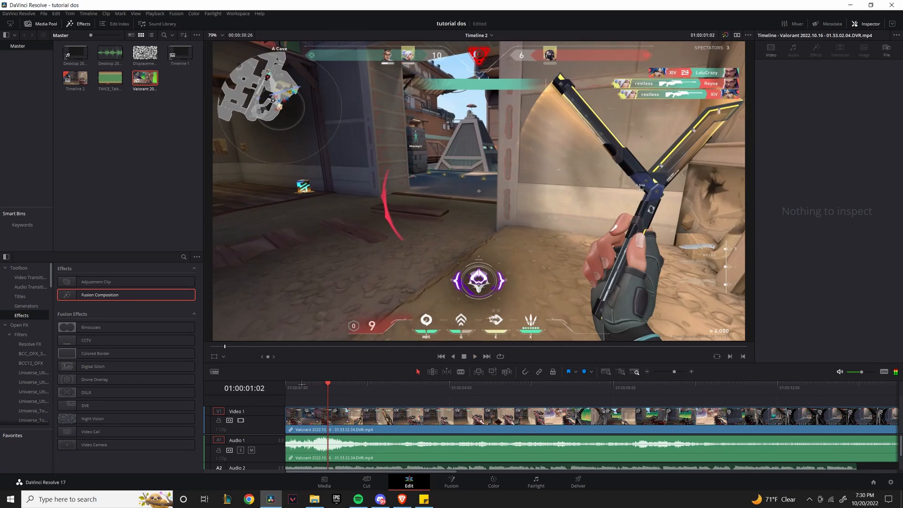
left_click(293, 384)
key("space")
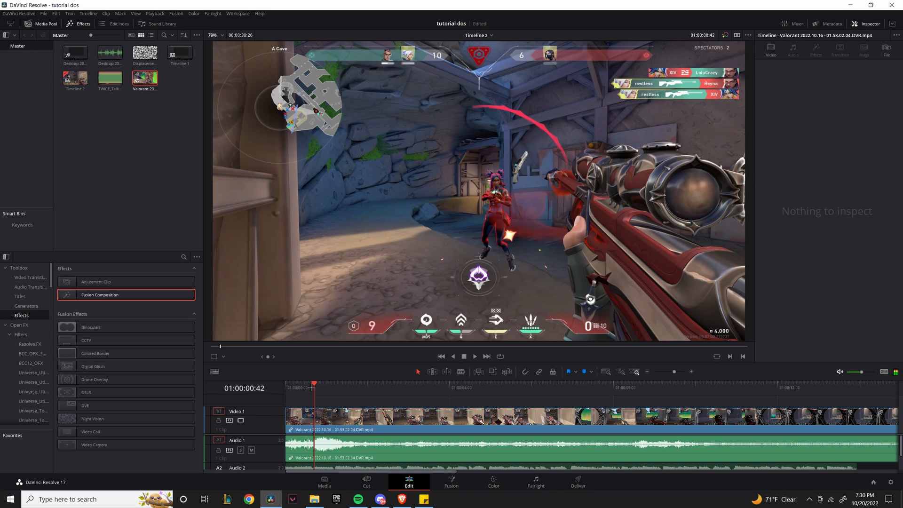
left_click(387, 423)
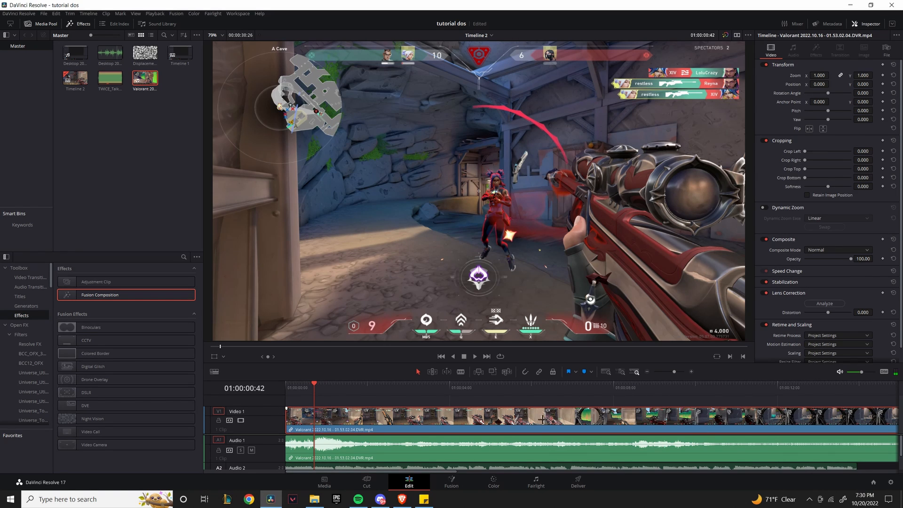
scroll(621, 434, "down", 3)
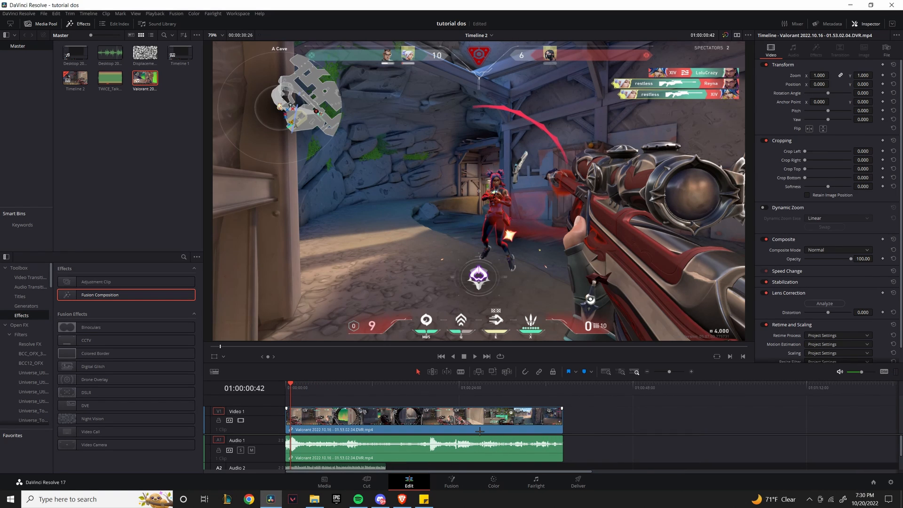
scroll(596, 442, "up", 2)
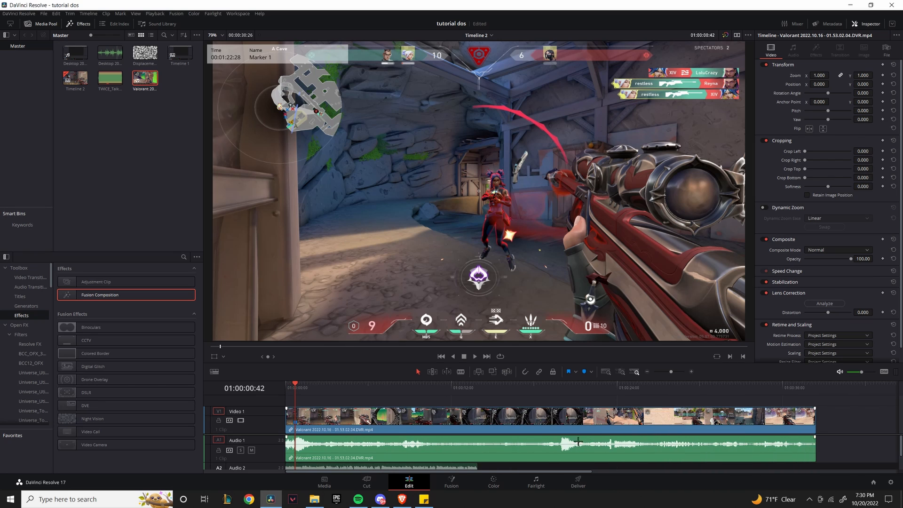
scroll(488, 282, "down", 2)
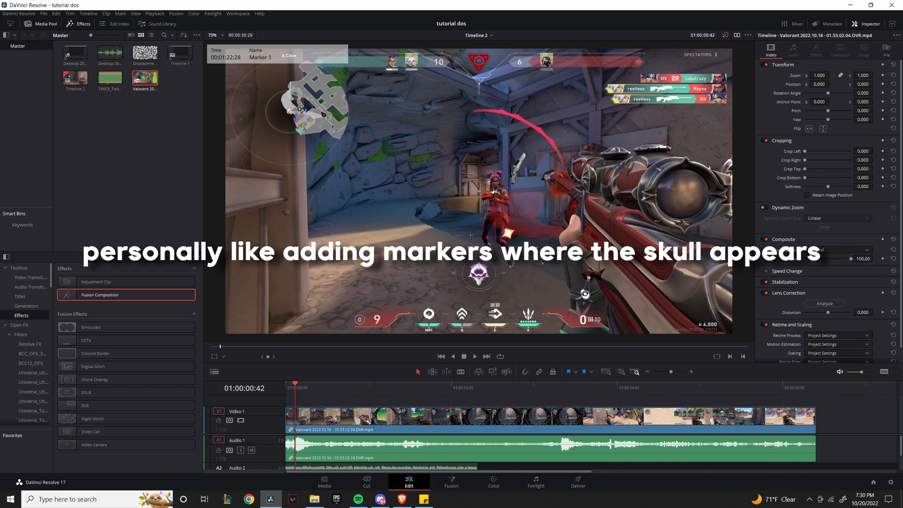
scroll(361, 438, "down", 1)
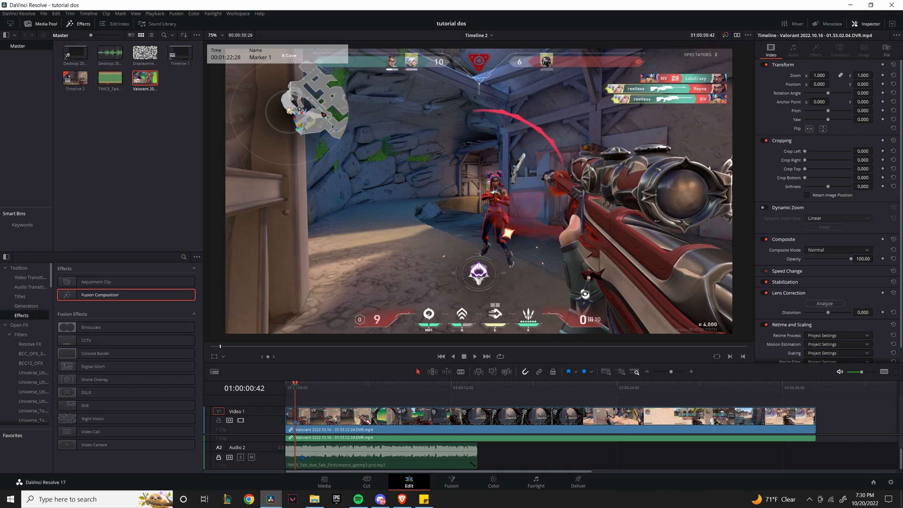
left_click_drag(296, 385, 303, 385)
scroll(418, 451, "up", 5)
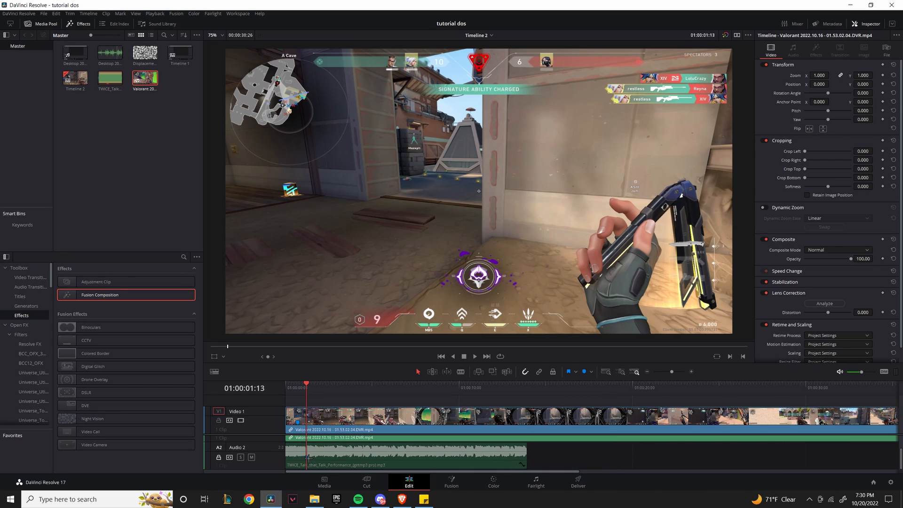
With snapping off, slide the Valorant clip so Marker 1 meets 01:00:01:13 and trim its head to the timeline start.
left_click(417, 438)
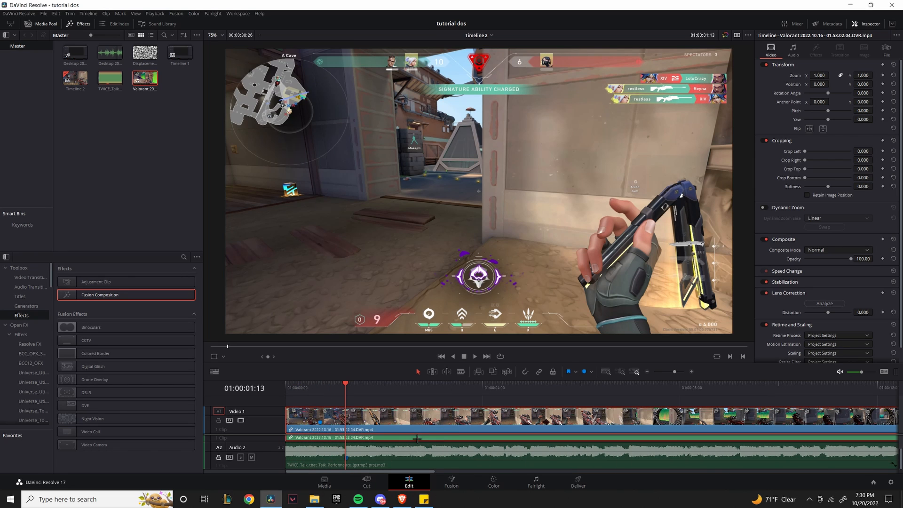
left_click_drag(428, 423, 454, 418)
key("n")
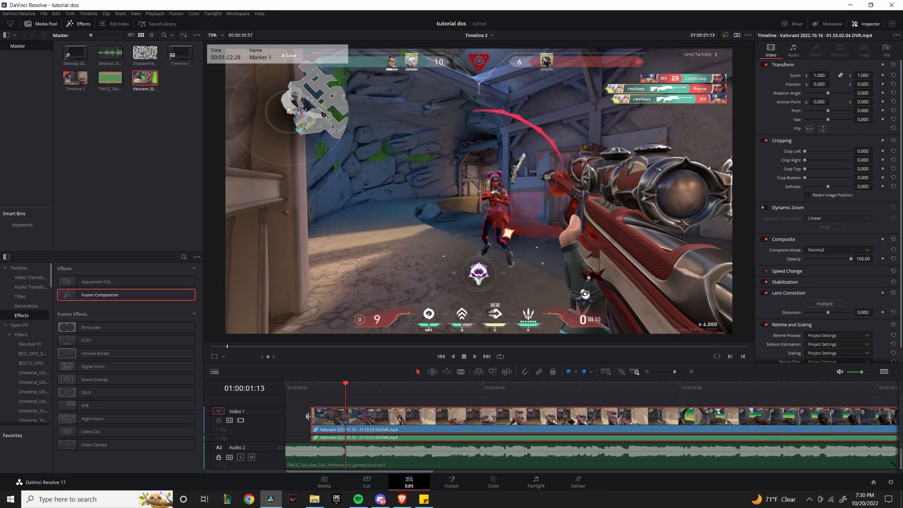
left_click_drag(309, 419, 284, 420)
scroll(306, 447, "up", 1)
left_click_drag(311, 447, 278, 447)
key("n")
left_click(407, 417)
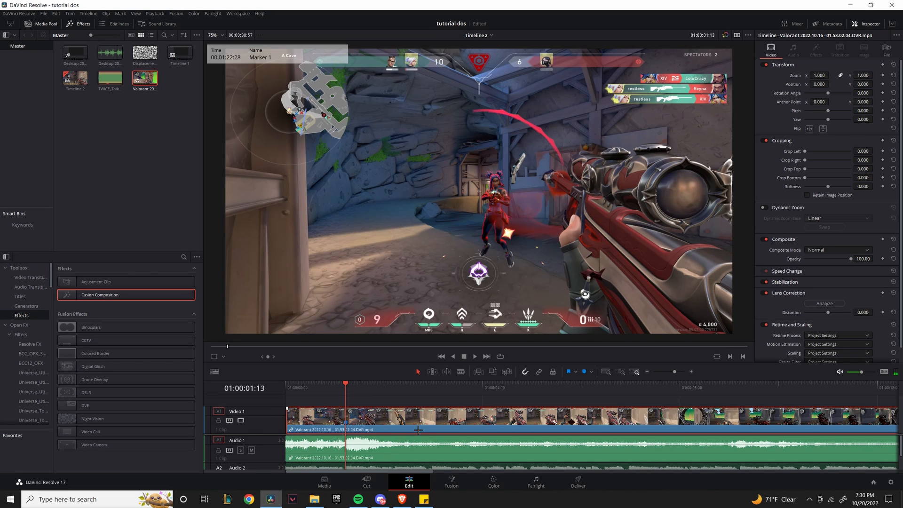
Show the retime speed controls on the Valorant gameplay clip with Ctrl+R.
key("ctrl+r")
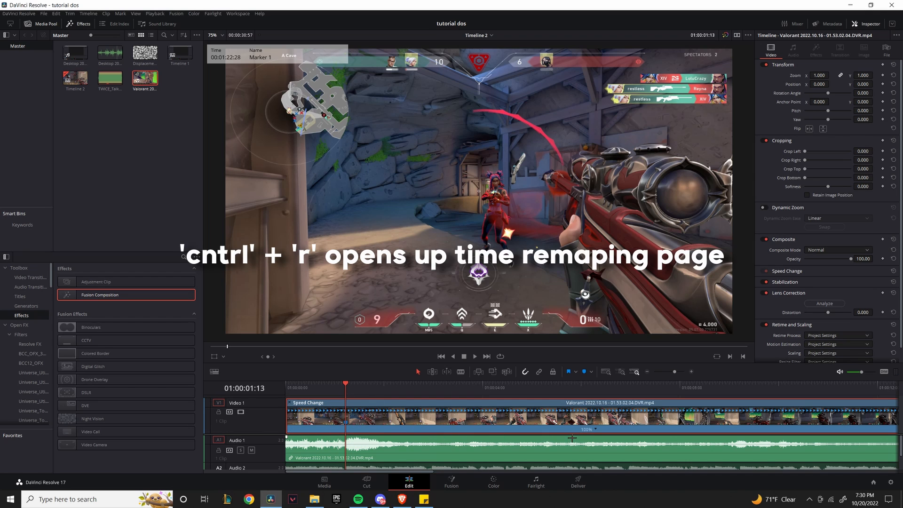
scroll(572, 439, "down", 5)
scroll(468, 436, "up", 1)
scroll(468, 436, "up", 1)
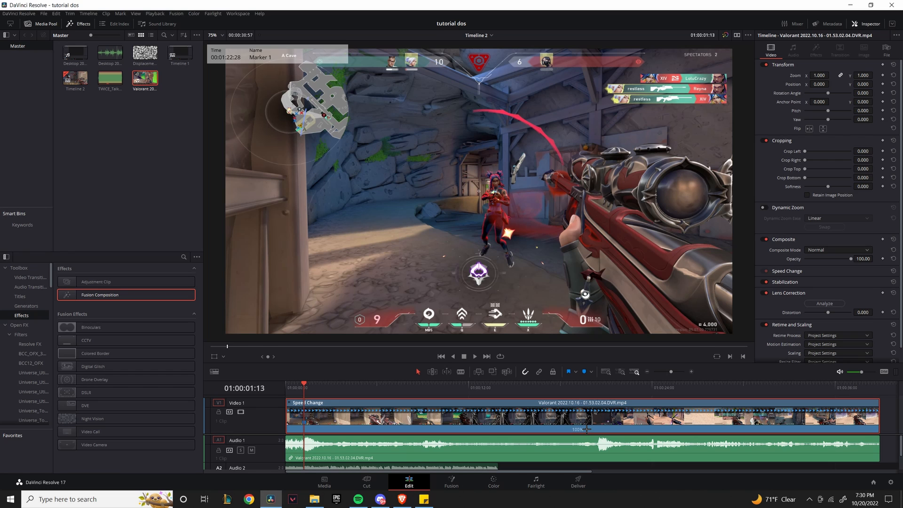
Add a speed point at 01:00:01:08, then move the playhead to 01:00:01:23.
key("Left")
key("Left")
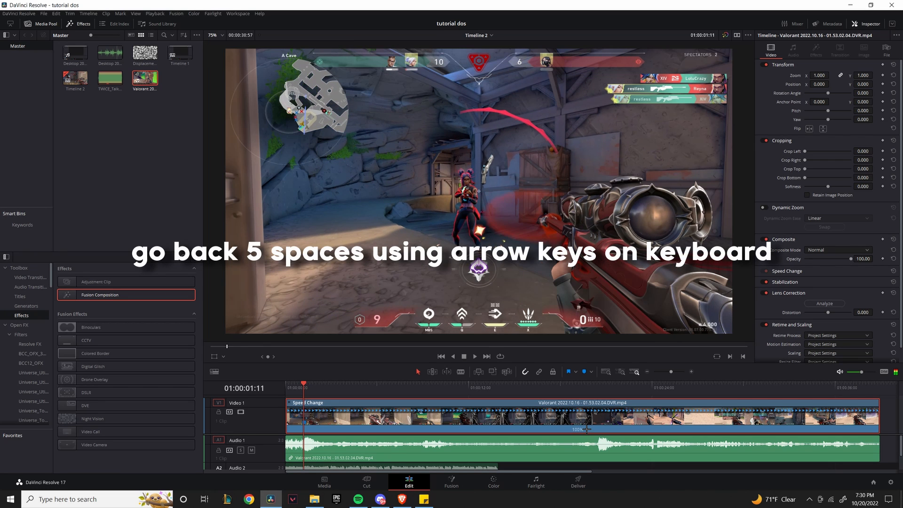
key("Left")
key("Left")
key("Left")
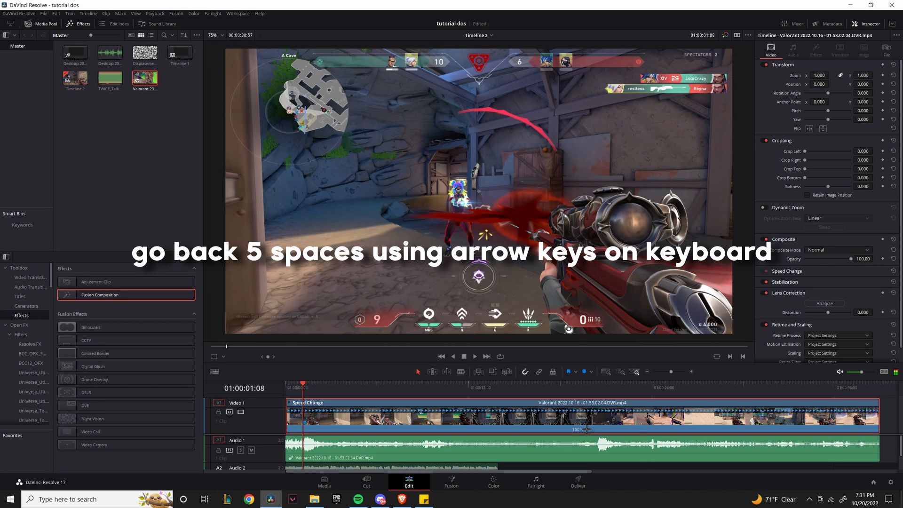
left_click(585, 429)
left_click(611, 451)
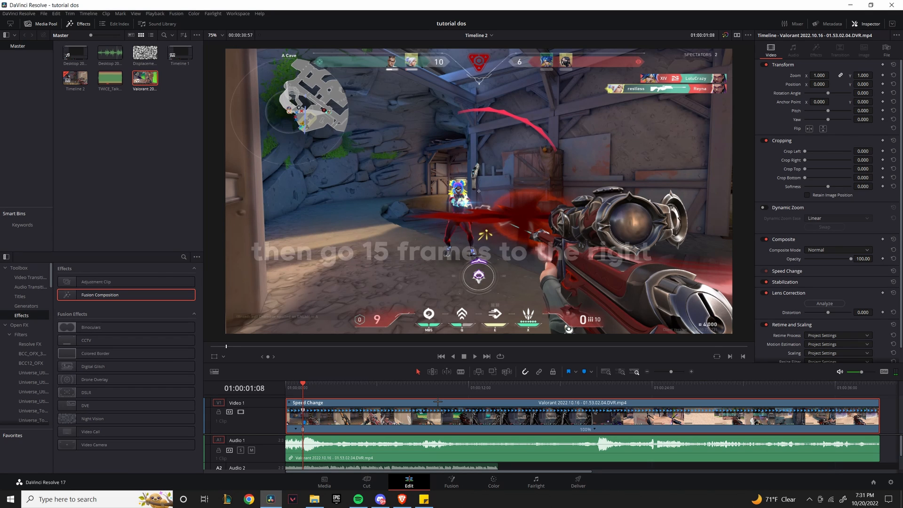
key("Right")
key("Right")
key("Right")
key("Right")
key("Right")
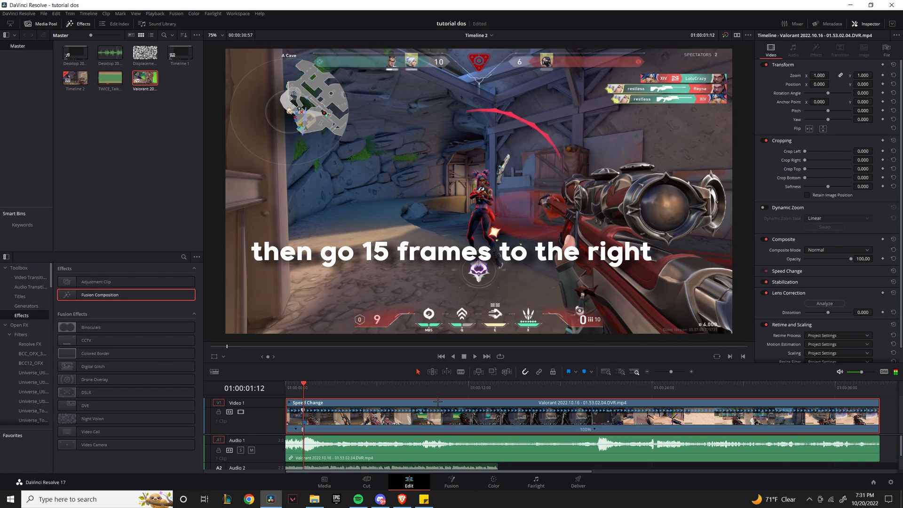
key("Right")
key("Right")
key("Right")
key("Right")
key("Right")
key("Right")
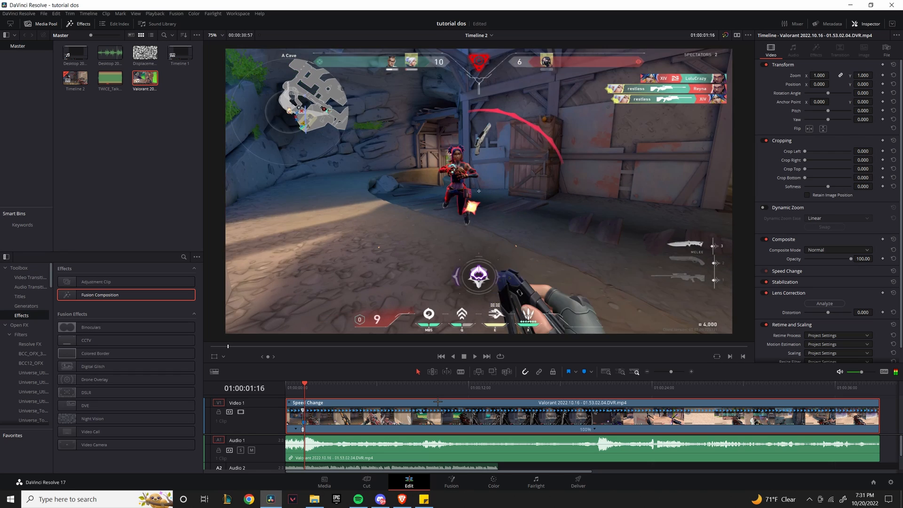
key("Right")
key("Right")
key("Right")
key("Right")
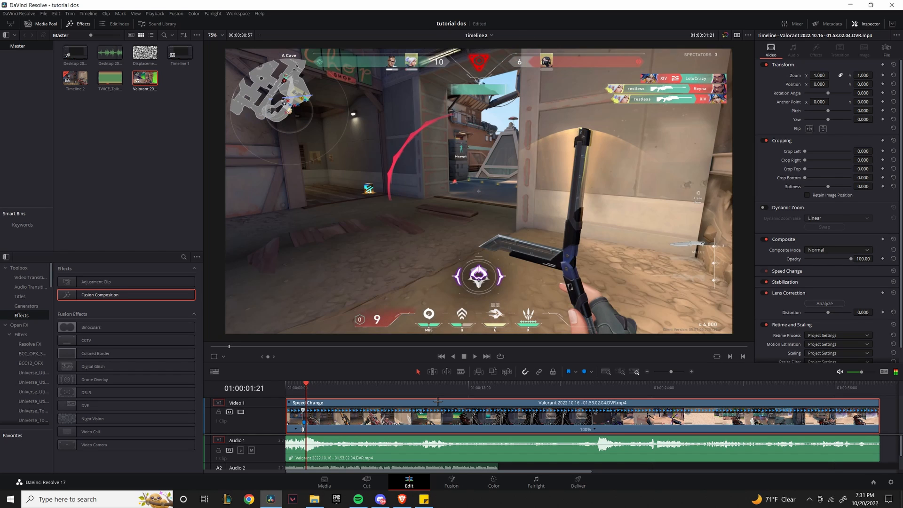
Add a second speed point to the clip at 01:00:01:23.
left_click(595, 429)
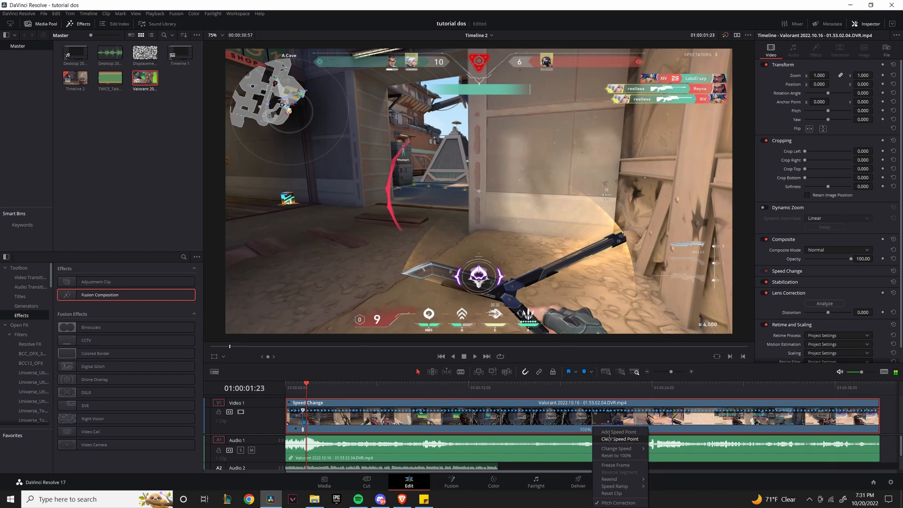
left_click(616, 438)
scroll(343, 449, "up", 5)
scroll(343, 449, "up", 3)
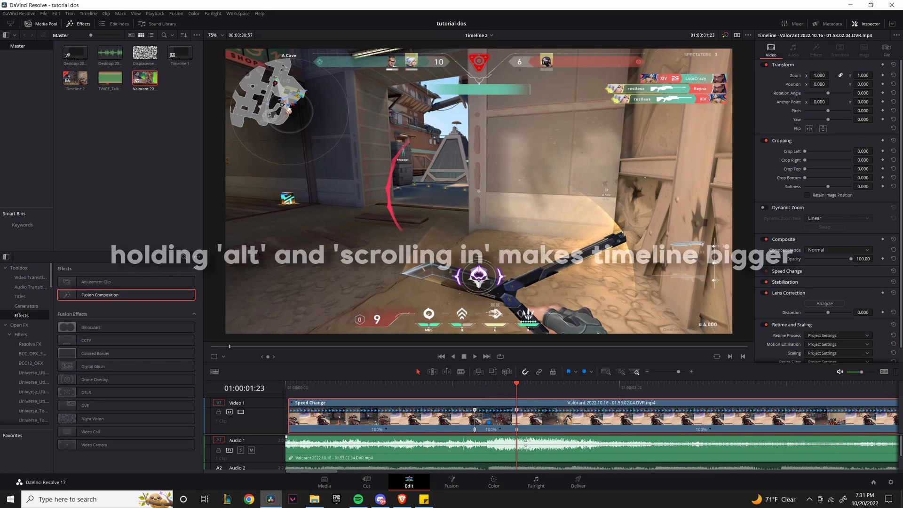
Set the middle section to 150% and the last section to 50%, then return to the start.
left_click(499, 429)
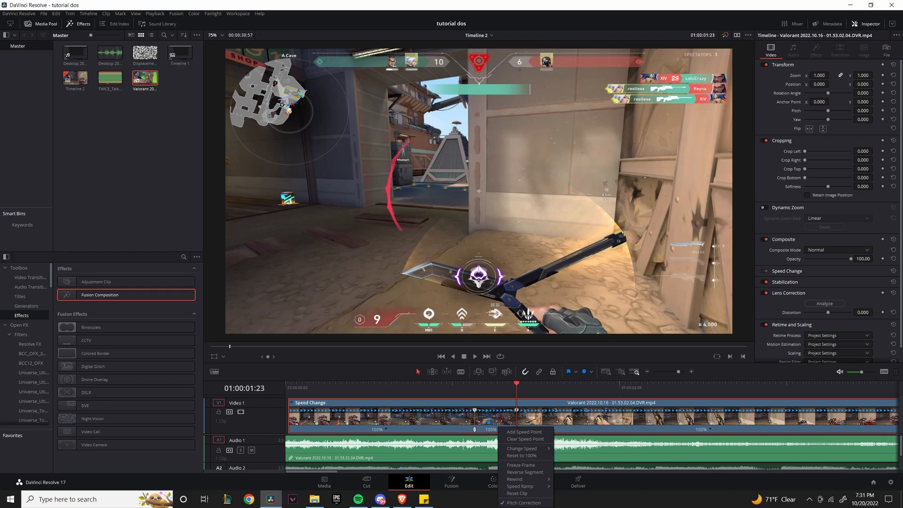
mouse_move(522, 448)
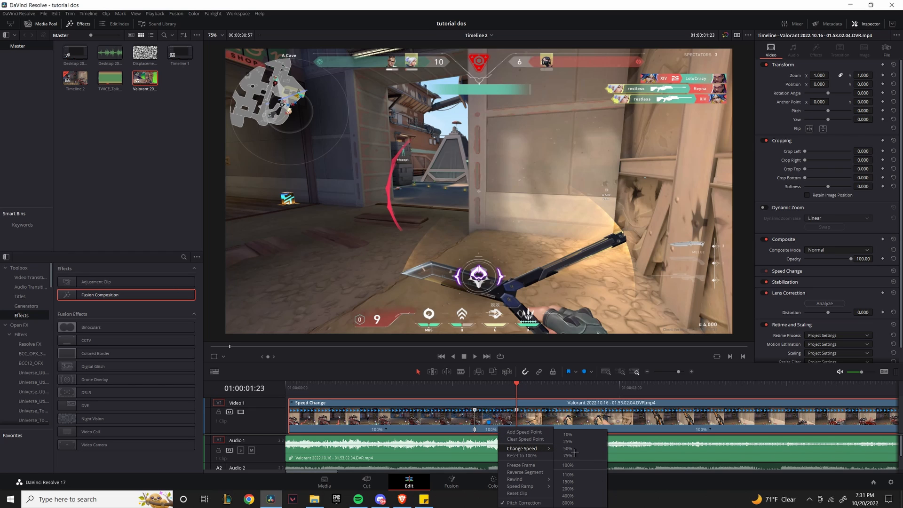
left_click(580, 483)
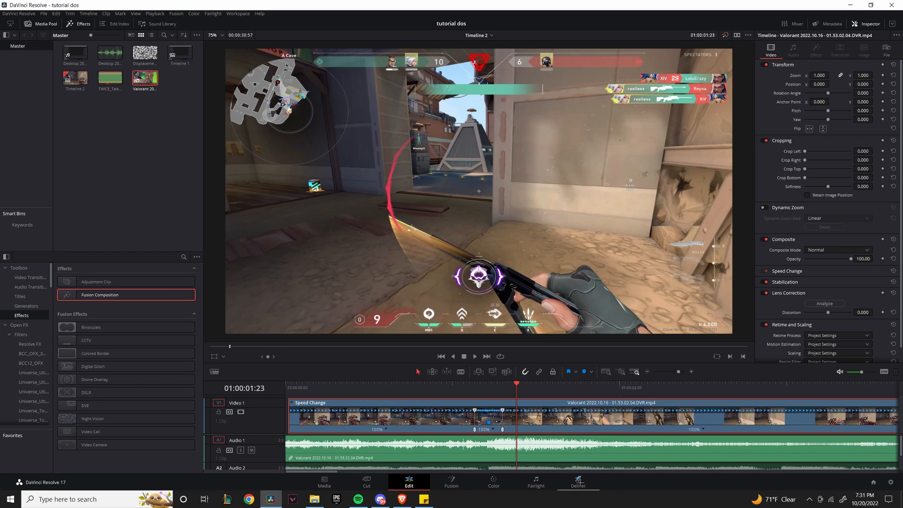
right_click(701, 428)
mouse_move(732, 445)
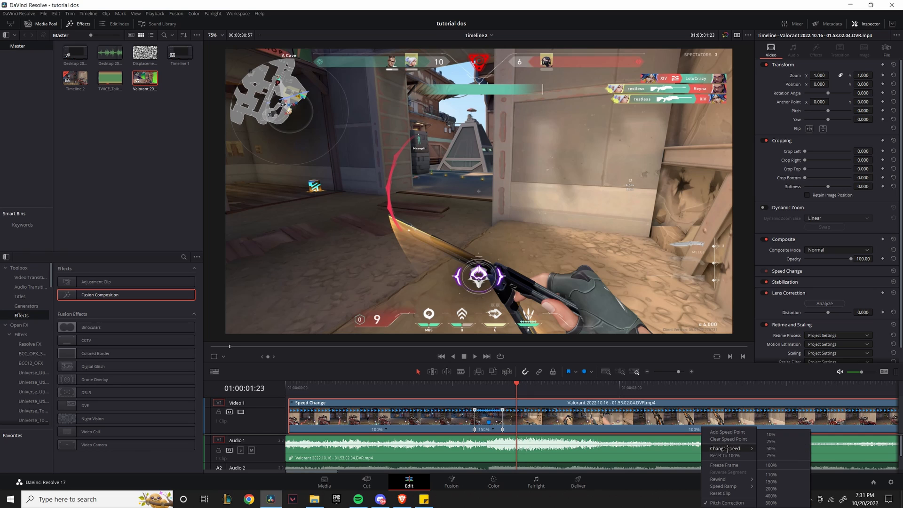
left_click(771, 448)
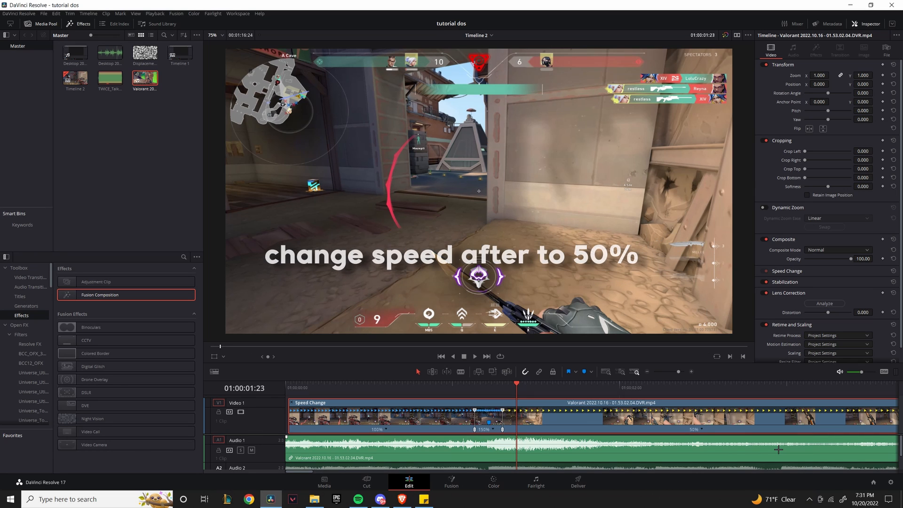
left_click_drag(363, 386, 284, 387)
Cut the clip and its audio at 01:00:02:18 and delete everything after the cut.
key("space")
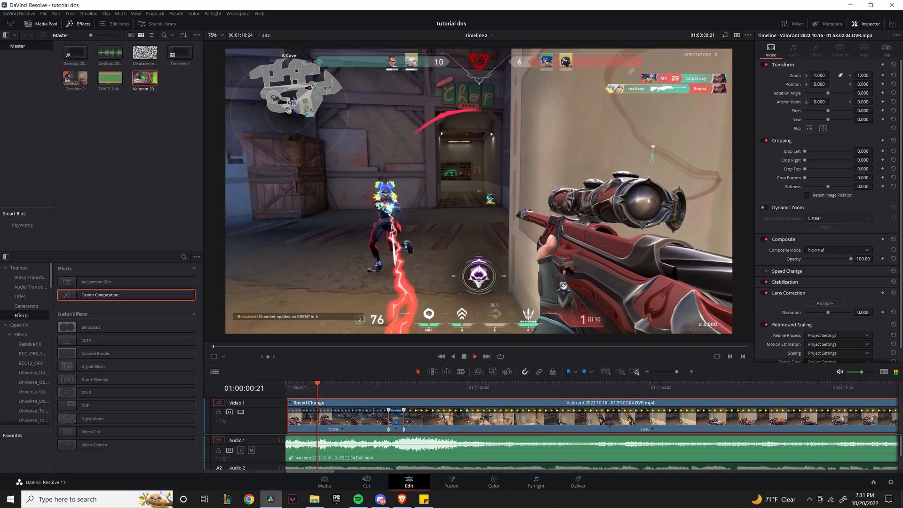
key("space")
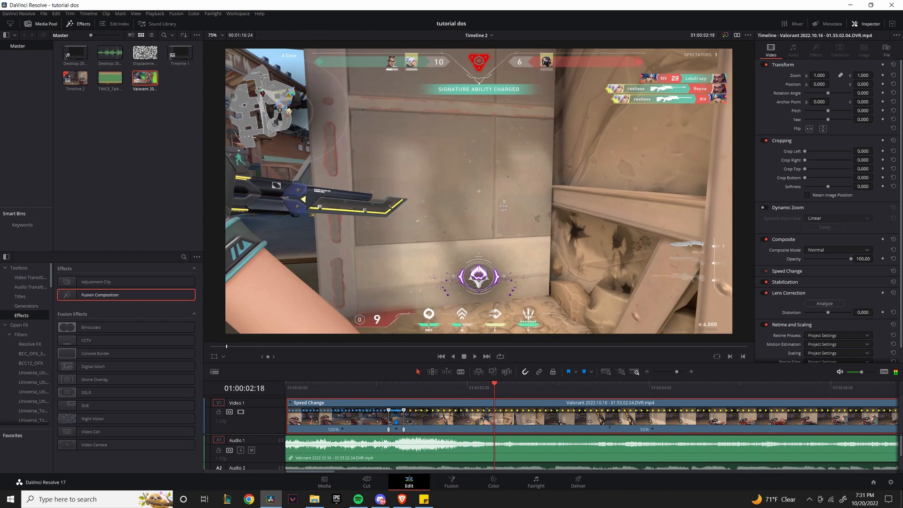
scroll(539, 431, "down", 4)
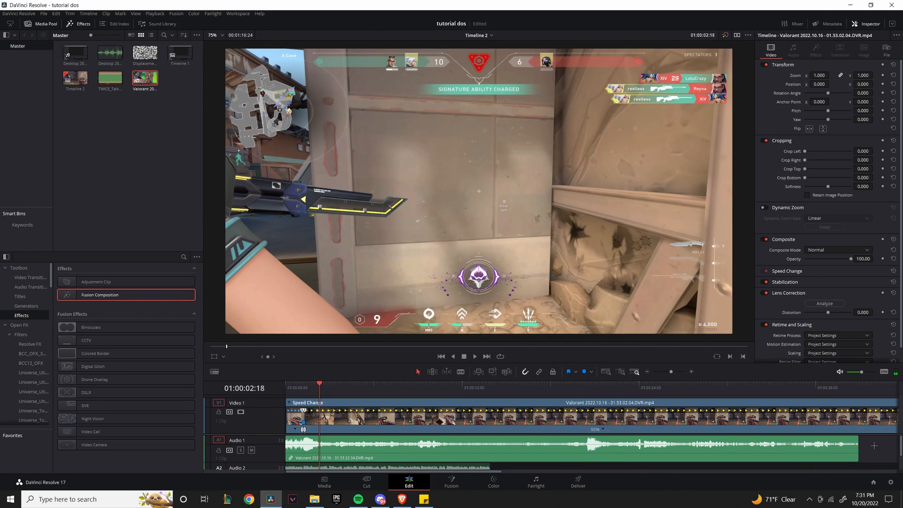
key("ctrl+b")
left_click_drag(445, 404, 484, 455)
key("Delete")
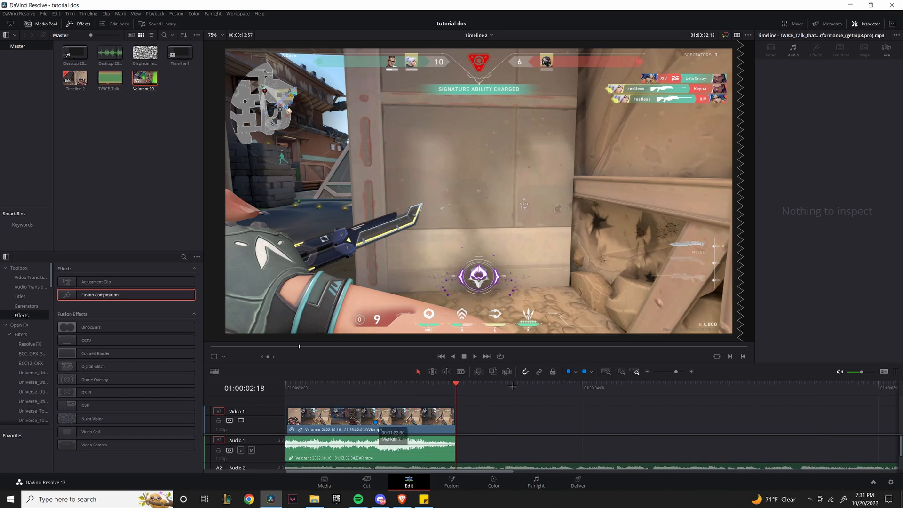
Turn off snapping and hide the Valorant clip's retime controls.
left_click(366, 410)
scroll(533, 416, "up", 1)
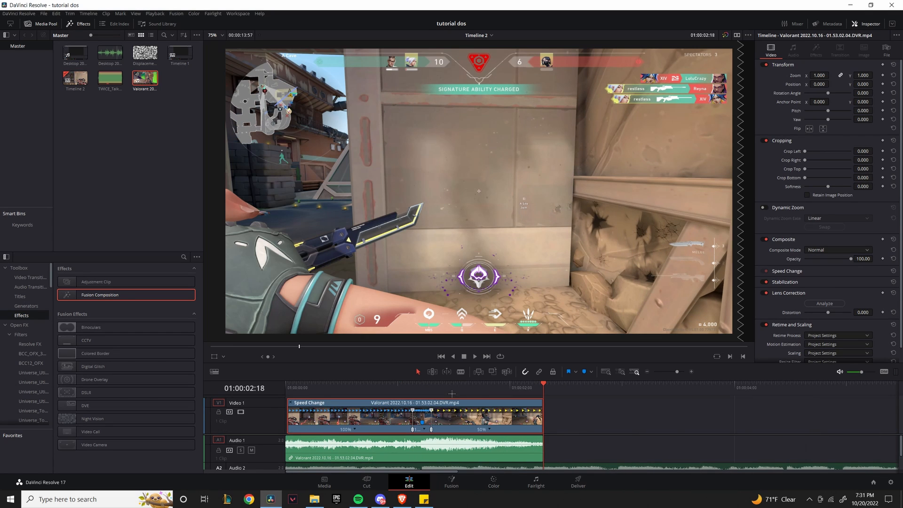
left_click(452, 393)
left_click(435, 387)
key("n")
left_click(470, 417)
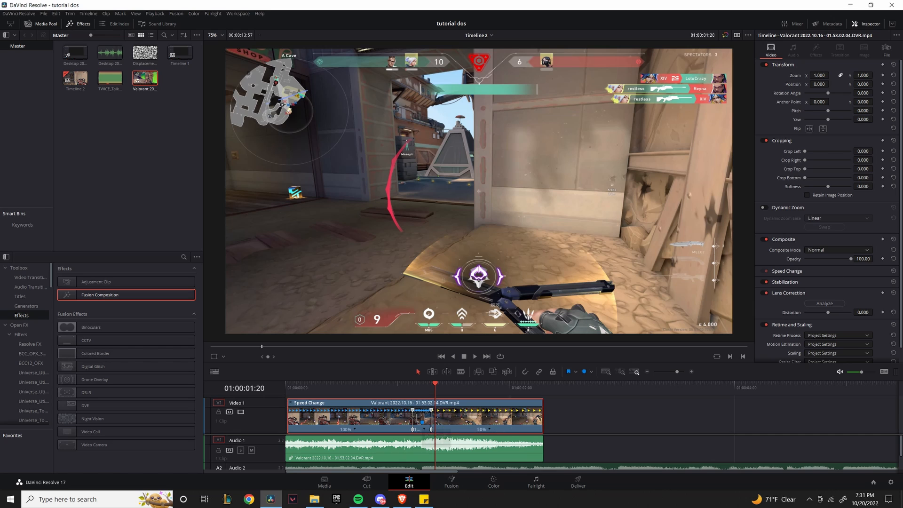
key("ctrl+r")
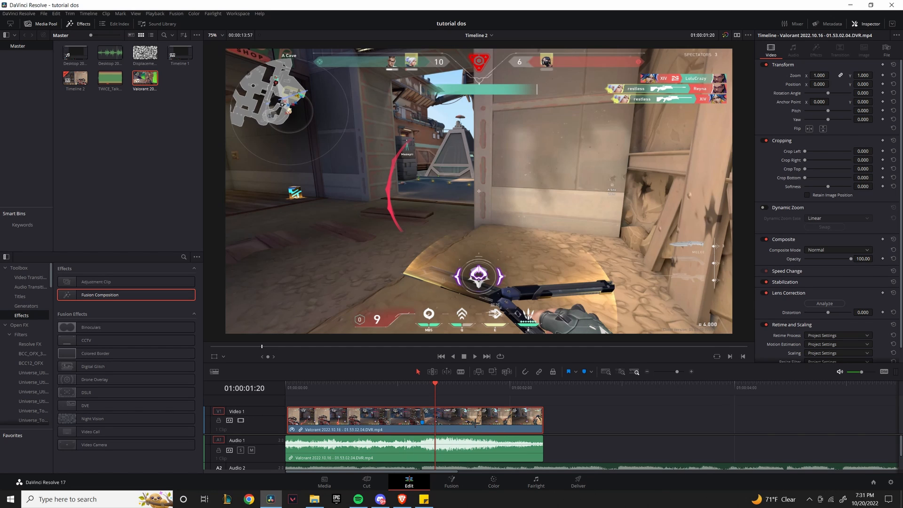
Show the clip's retime curve, displaying Retime Speed instead of Retime Frame.
right_click(481, 419)
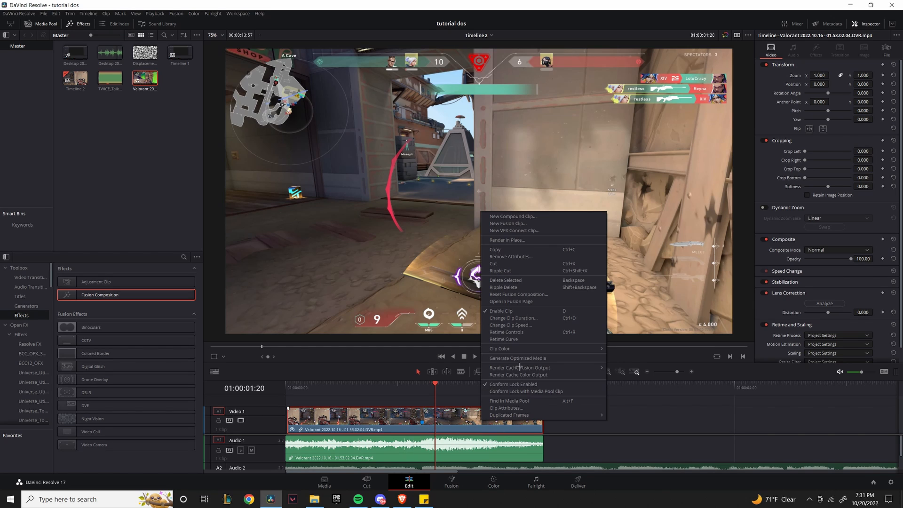
left_click(523, 339)
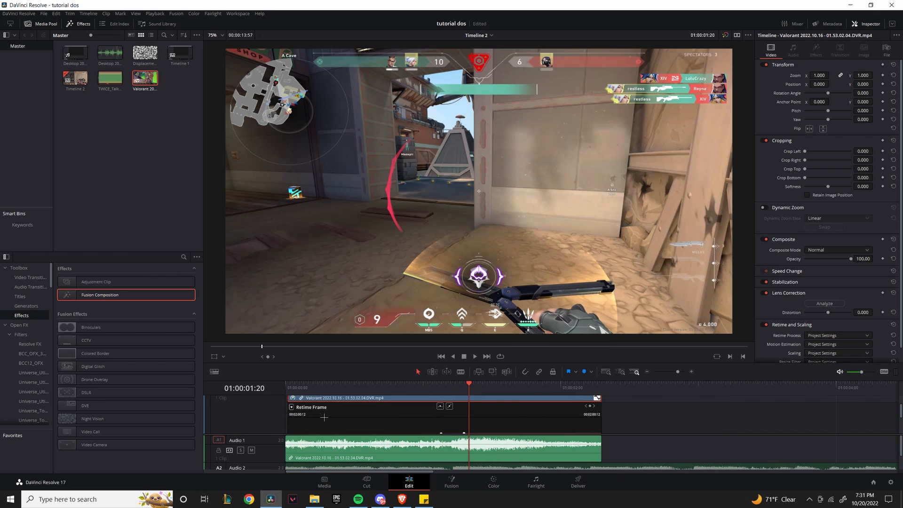
left_click(290, 407)
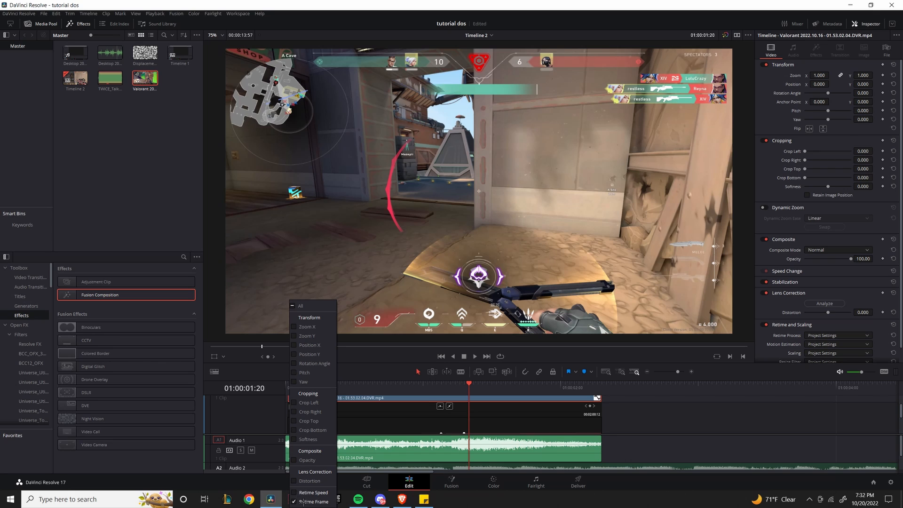
left_click(293, 501)
left_click(293, 492)
left_click(460, 442)
scroll(503, 418, "down", 3)
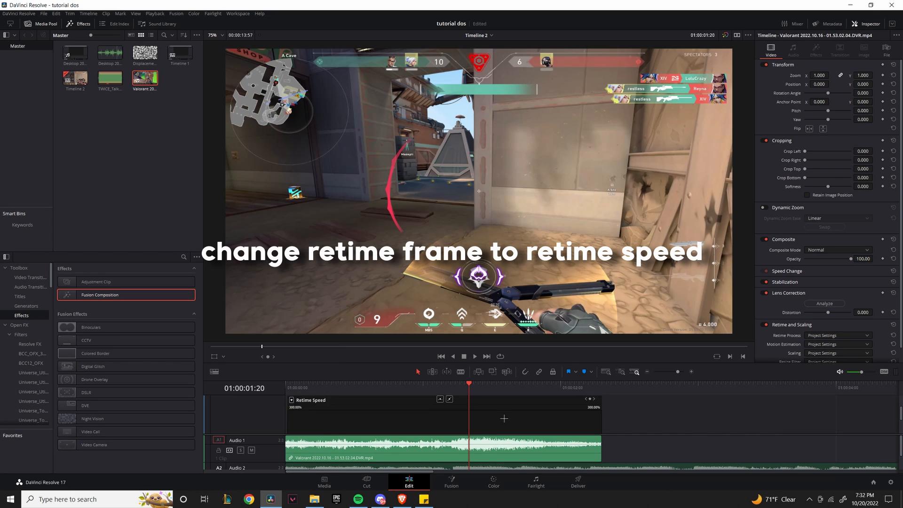
scroll(492, 418, "up", 2)
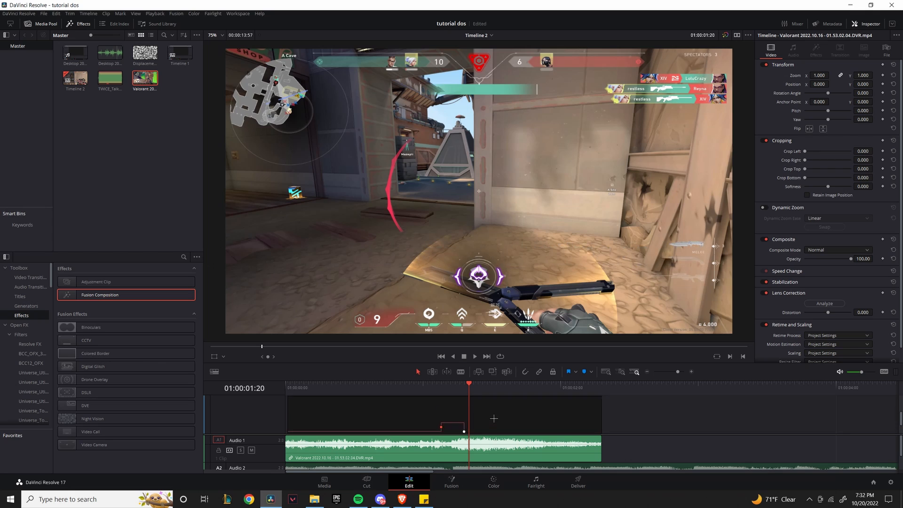
scroll(482, 420, "down", 1)
scroll(480, 421, "down", 2)
scroll(470, 420, "up", 3)
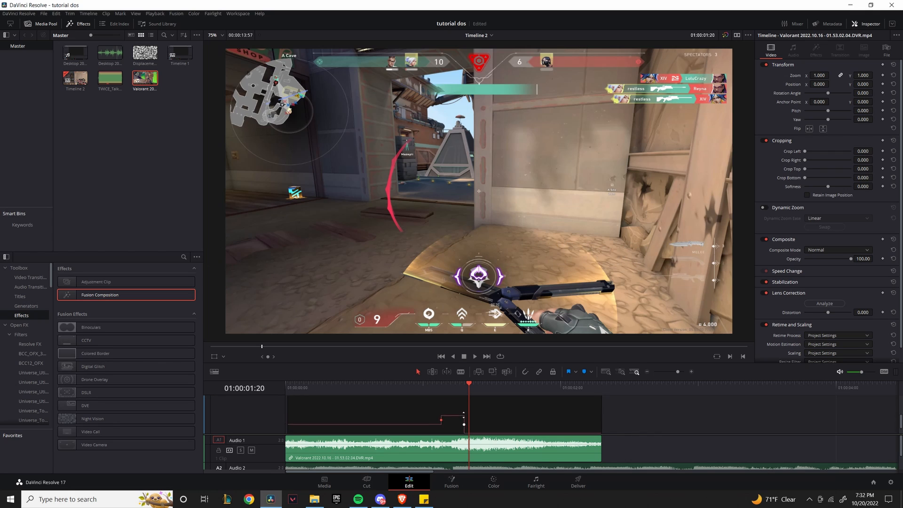
Smooth the left and right speed keyframes into eased bezier curves.
left_click(440, 407)
scroll(458, 420, "down", 2)
left_click(463, 423)
scroll(454, 418, "up", 2)
left_click(441, 410)
scroll(444, 418, "down", 2)
scroll(450, 419, "down", 1)
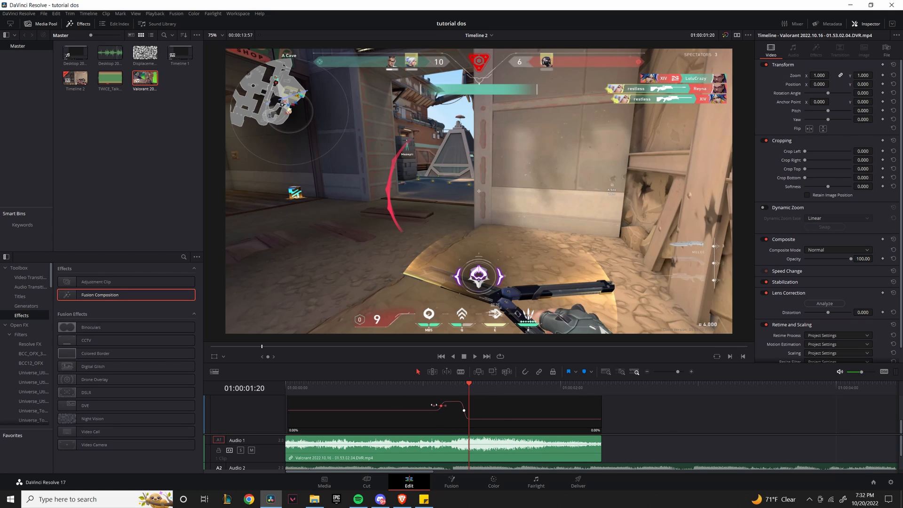
scroll(596, 420, "up", 3)
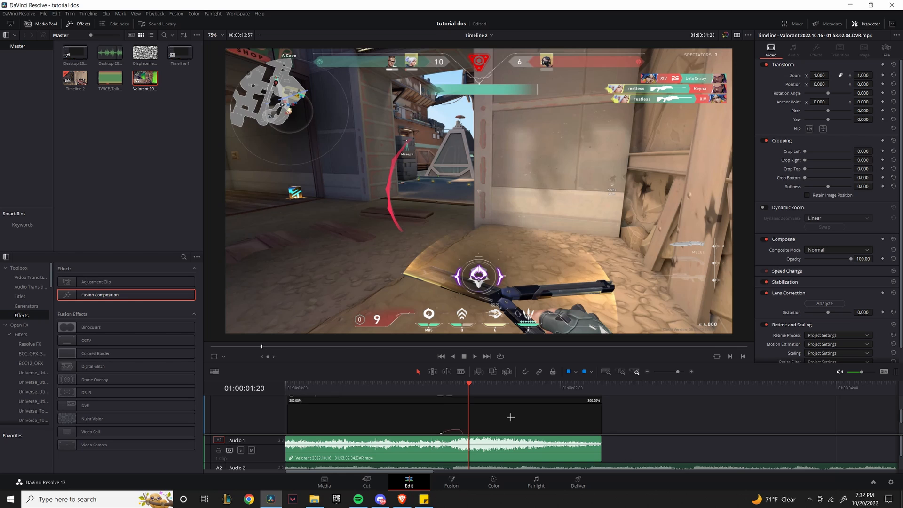
Close the retime curve editor and play back the speed ramp.
left_click(597, 419)
left_click(620, 415)
left_click(383, 385)
key("space")
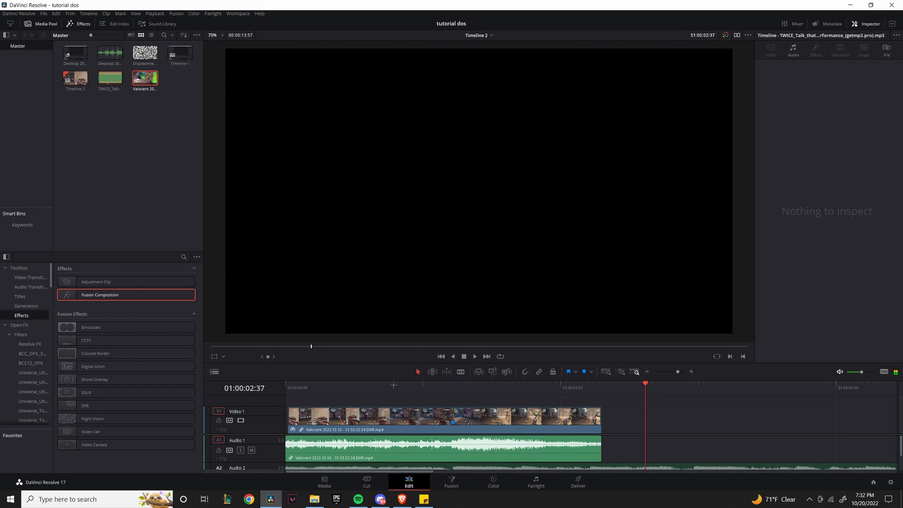
left_click(393, 385)
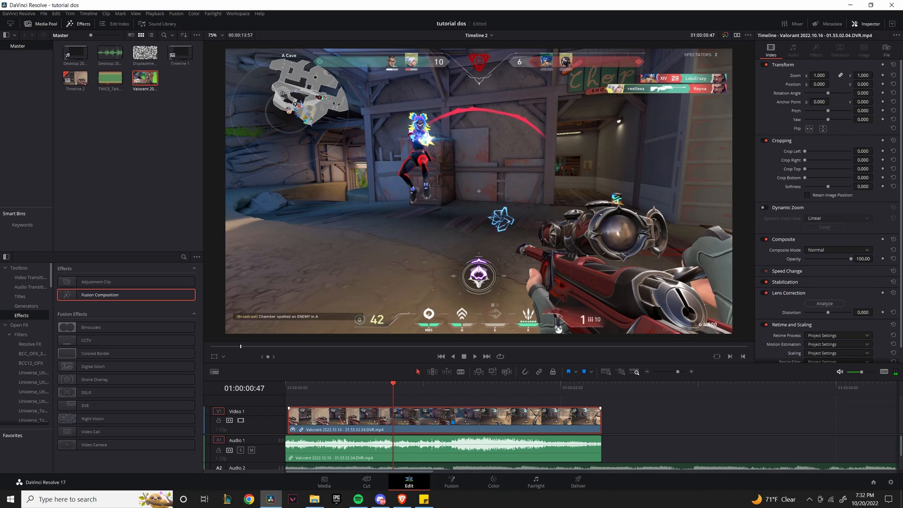
scroll(773, 278, "down", 1)
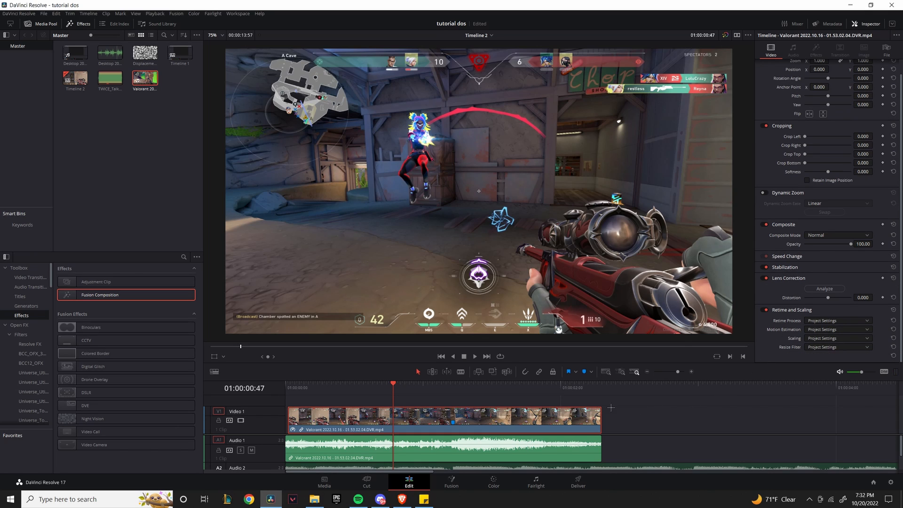
scroll(807, 269, "up", 1)
scroll(803, 261, "down", 1)
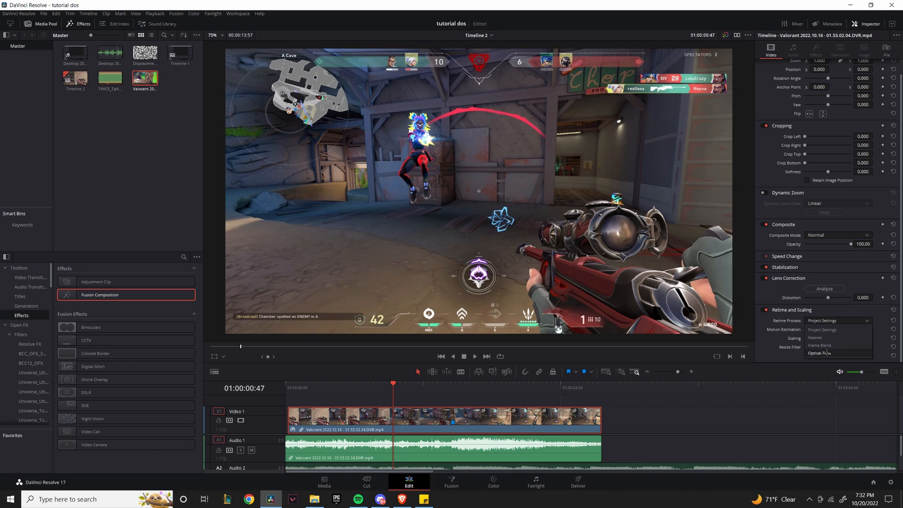
Set the clip's Retime Process to Optical Flow in the Inspector.
left_click(827, 320)
left_click(832, 367)
scroll(843, 348, "down", 2)
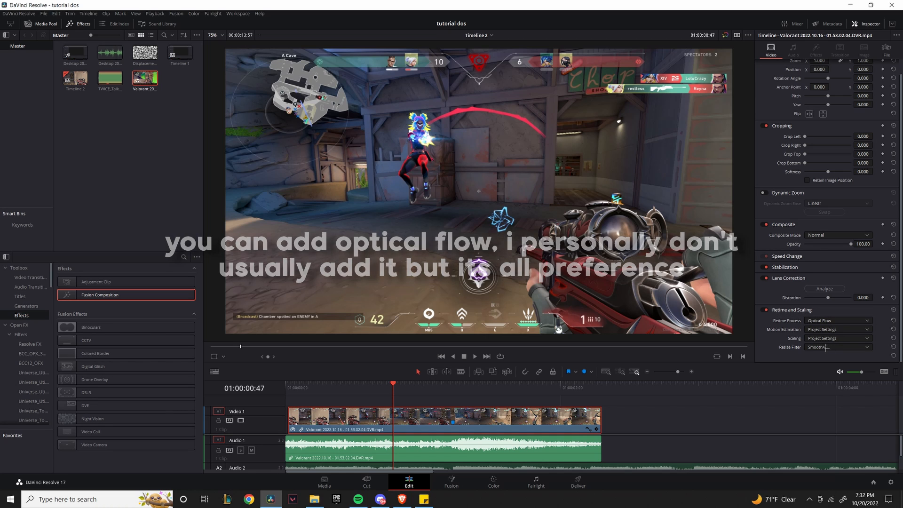
left_click(345, 387)
left_click(664, 424)
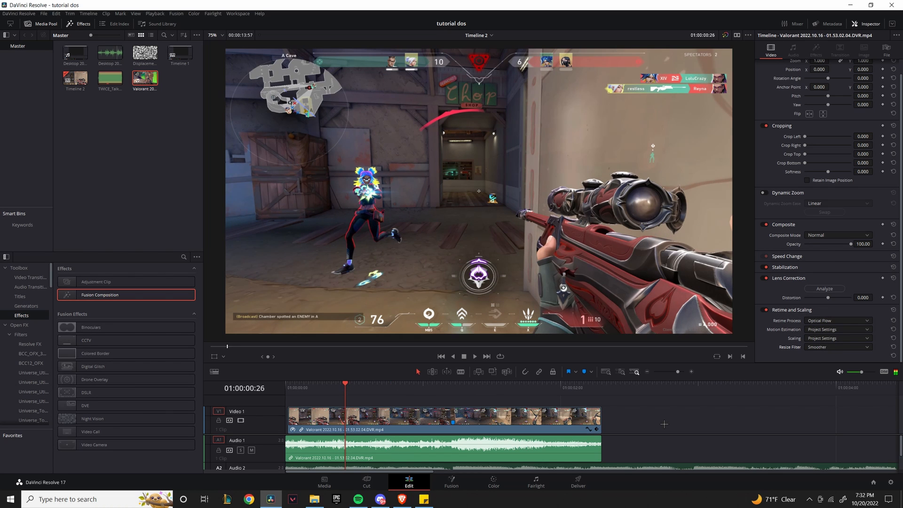
key("space")
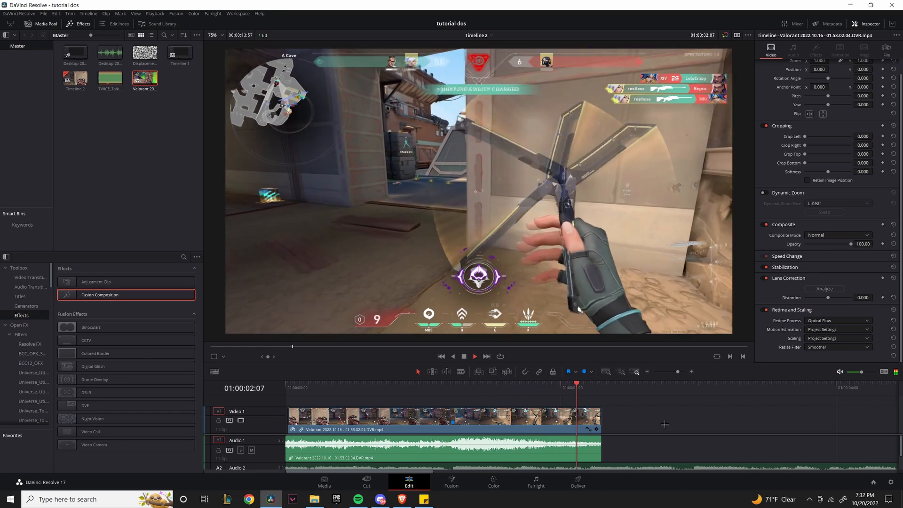
key("space")
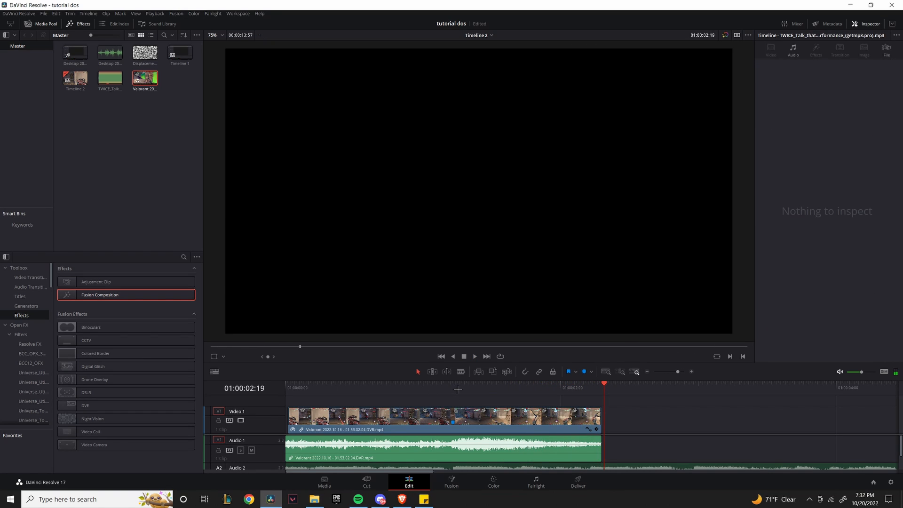
left_click_drag(458, 389, 512, 387)
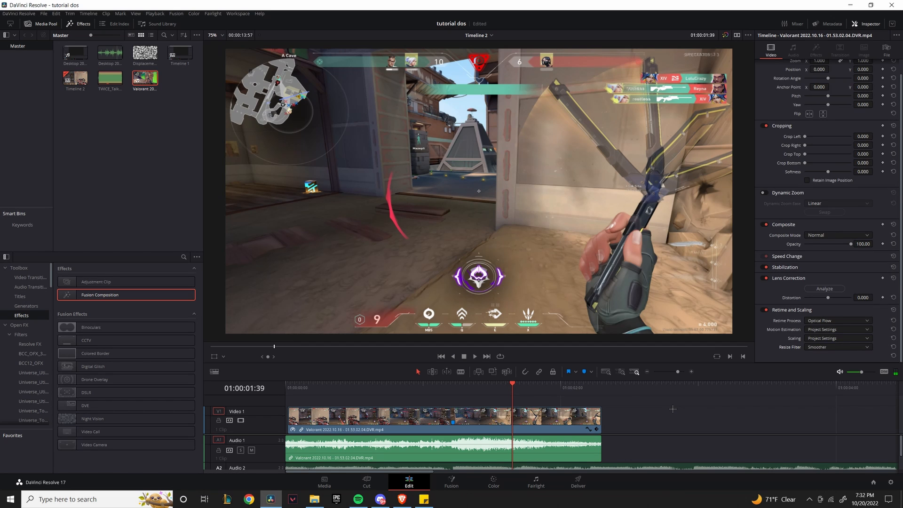
scroll(619, 438, "down", 2)
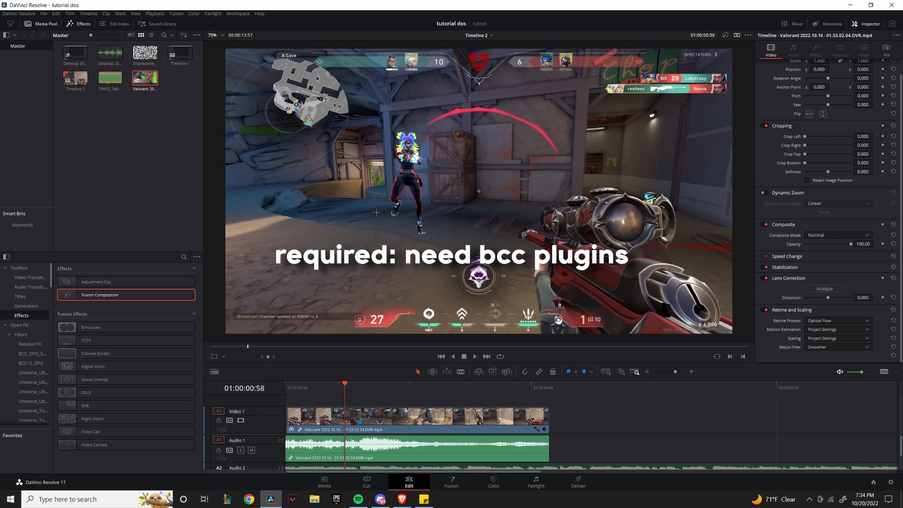
left_click(9, 334)
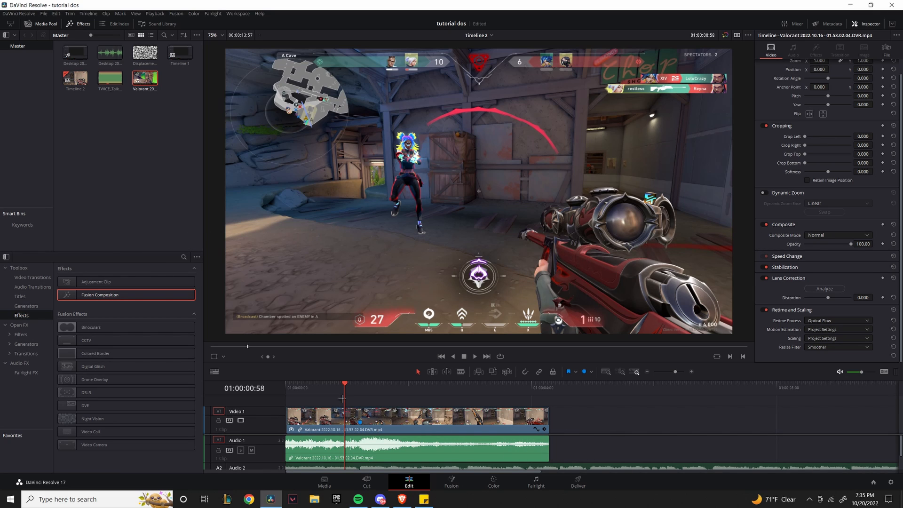
Play through the clip to find the beat and add a marker at 01:00:02:26.
left_click(409, 384)
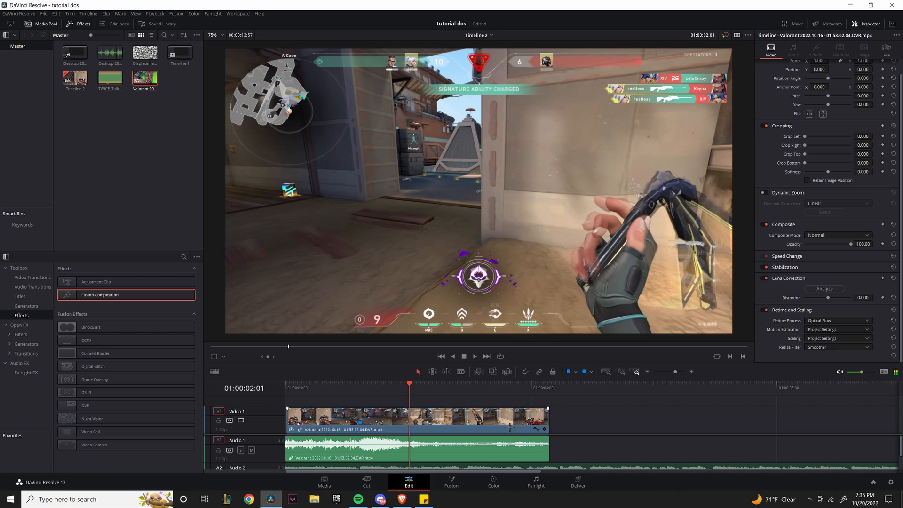
key("space")
key("space")
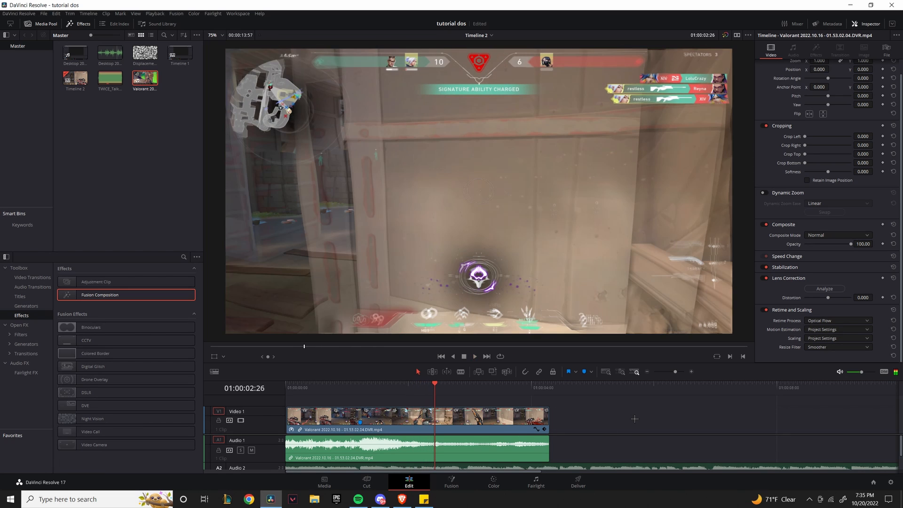
scroll(450, 458, "down", 1)
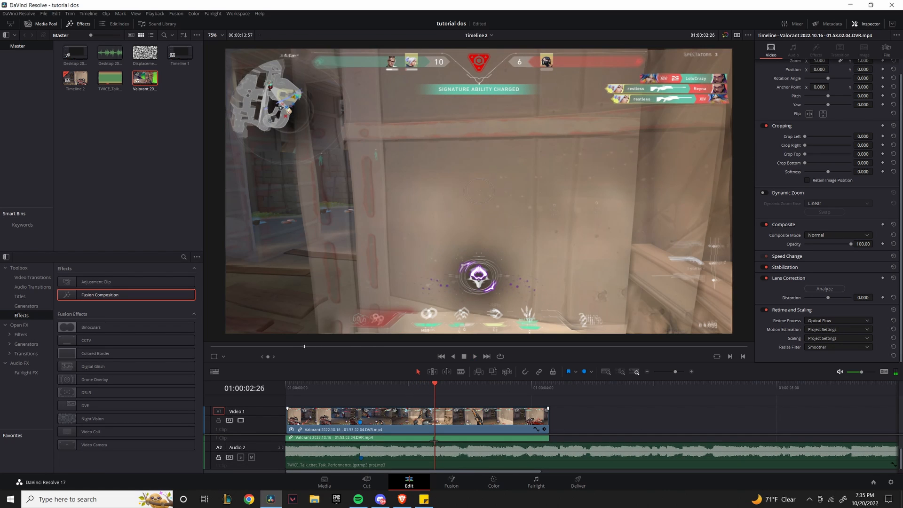
scroll(434, 441, "up", 1)
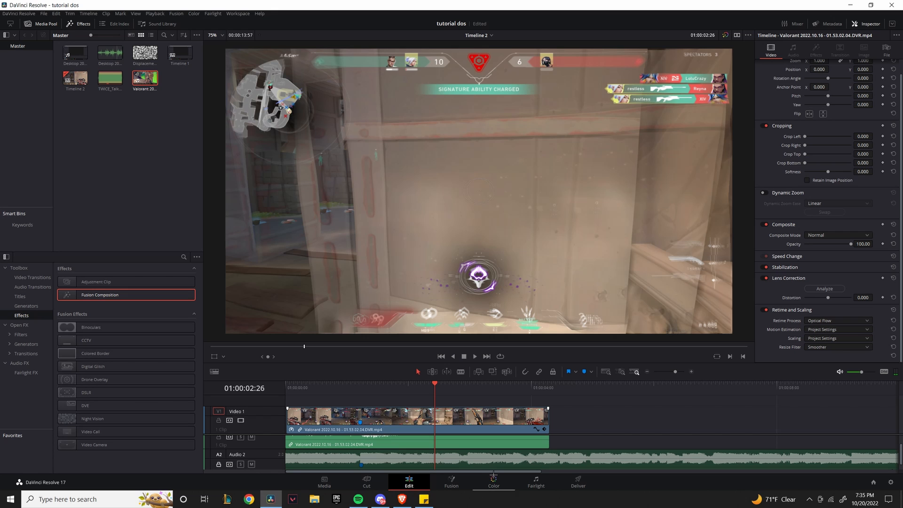
left_click(342, 388)
key("space")
scroll(618, 422, "down", 1)
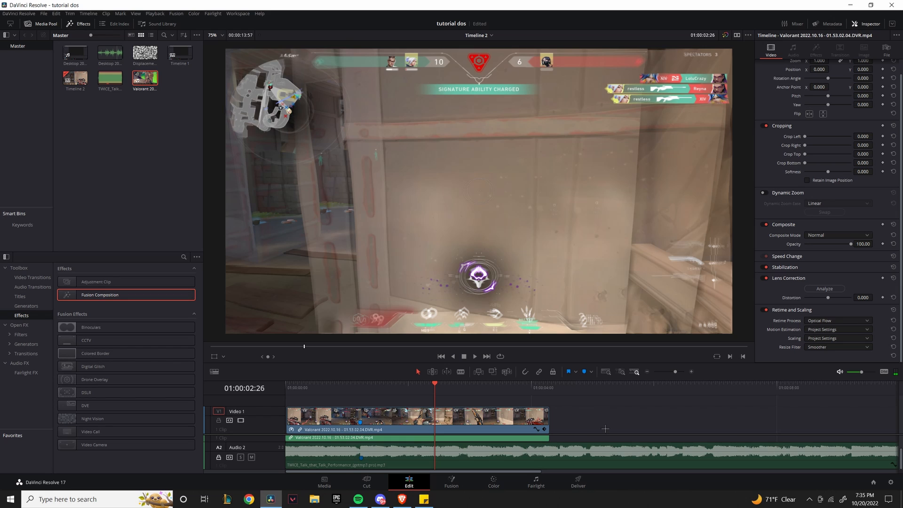
key("m")
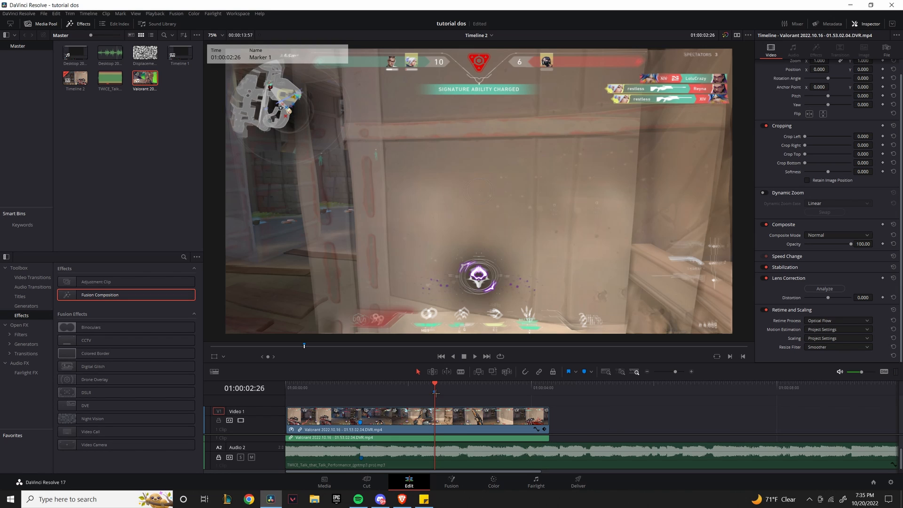
Place an Adjustment Clip on a new Video 2 track, aligned to the marker.
scroll(437, 398, "up", 1)
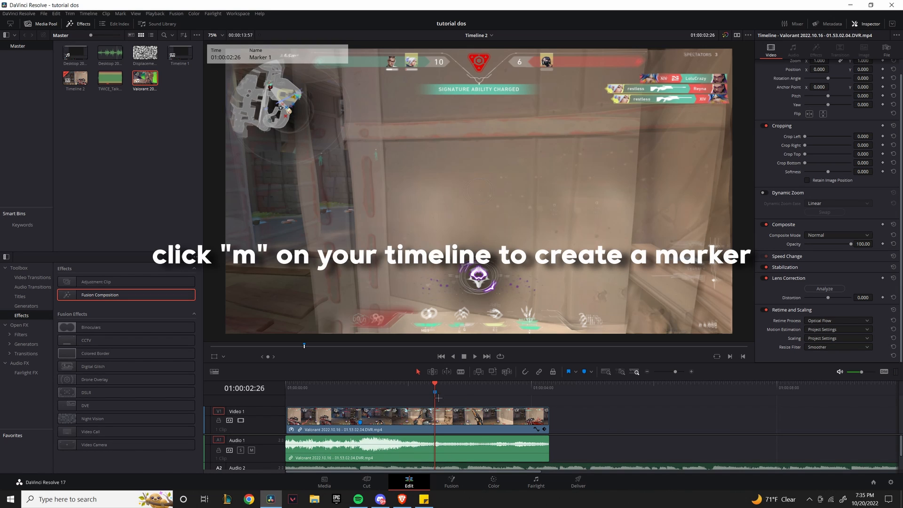
mouse_move(94, 282)
left_mouse_down()
mouse_move(529, 395)
mouse_move(523, 401)
left_mouse_up()
mouse_move(611, 415)
left_mouse_down()
mouse_move(523, 413)
mouse_move(551, 387)
left_mouse_up()
Replace the adjustment clip with a Window generator on Video 2 at the marker.
left_click(526, 372)
key("Delete")
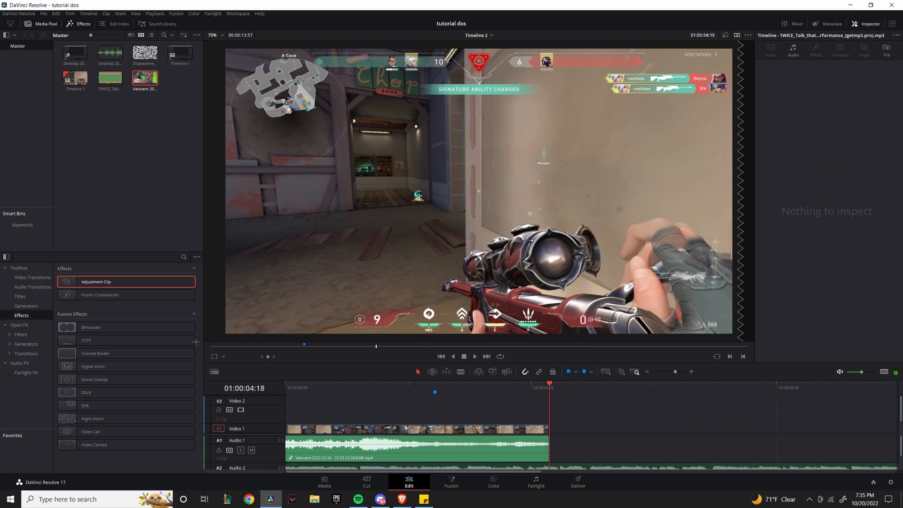
left_click(25, 306)
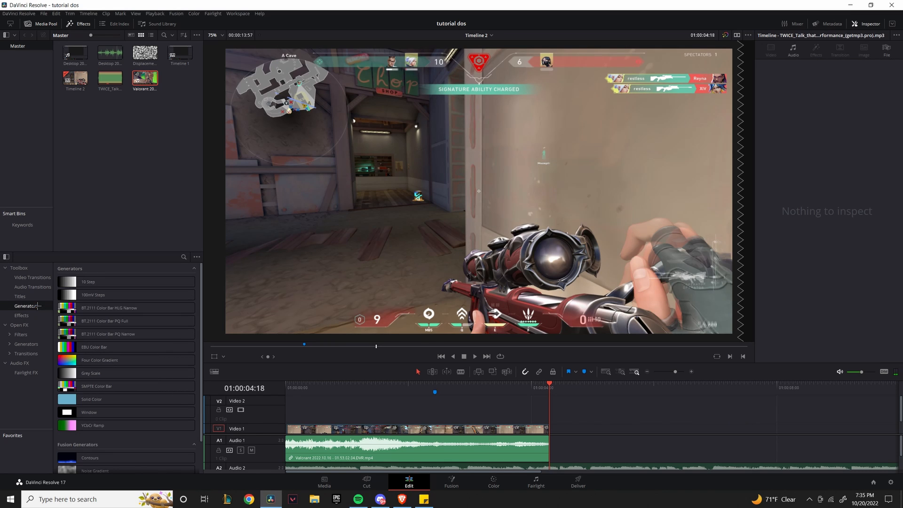
scroll(125, 423, "down", 3)
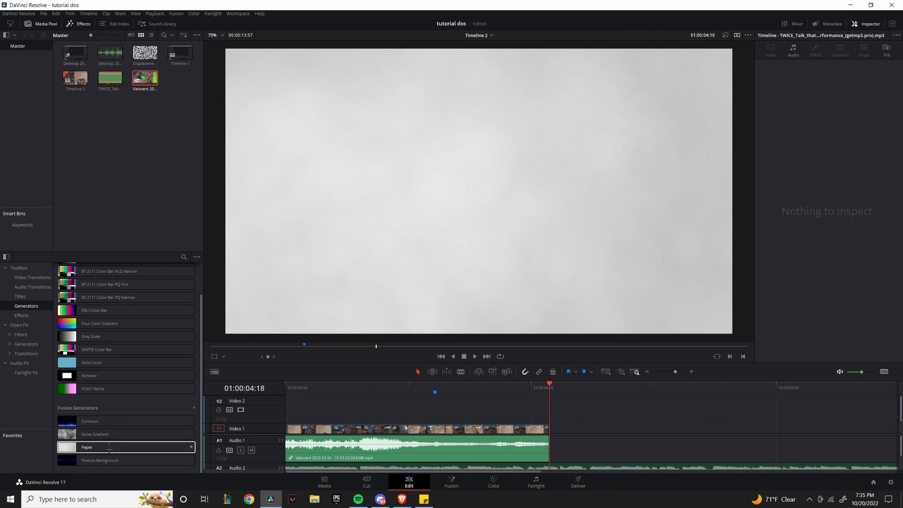
scroll(103, 414, "up", 2)
left_click_drag(101, 413, 488, 409)
Set the Window generator's composite mode to Color.
left_click(478, 389)
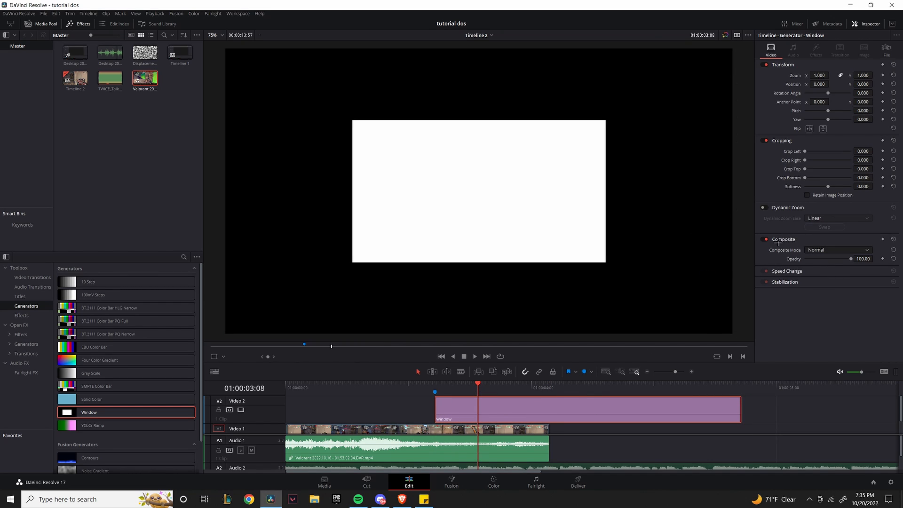
left_click(820, 249)
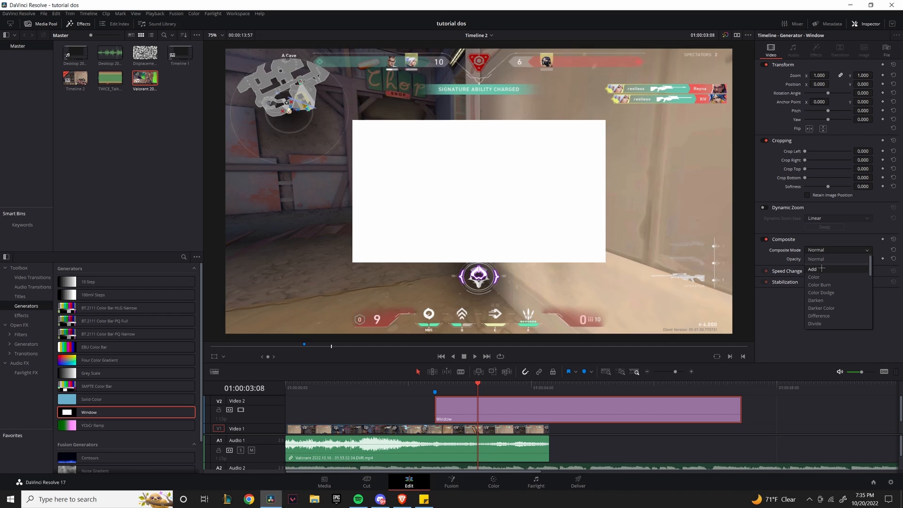
left_click(813, 277)
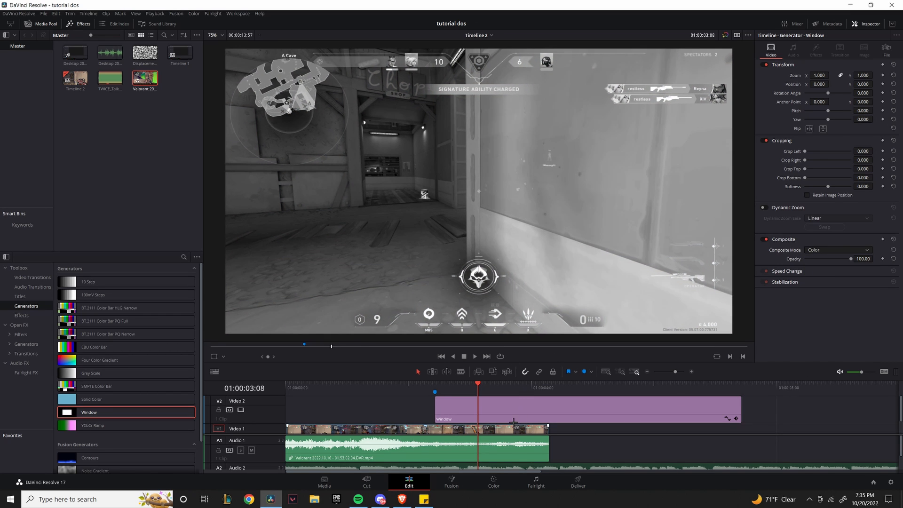
left_click(549, 388)
left_click(588, 419)
Split the Window clip at the gameplay's end and delete the excess piece.
key("ctrl+b")
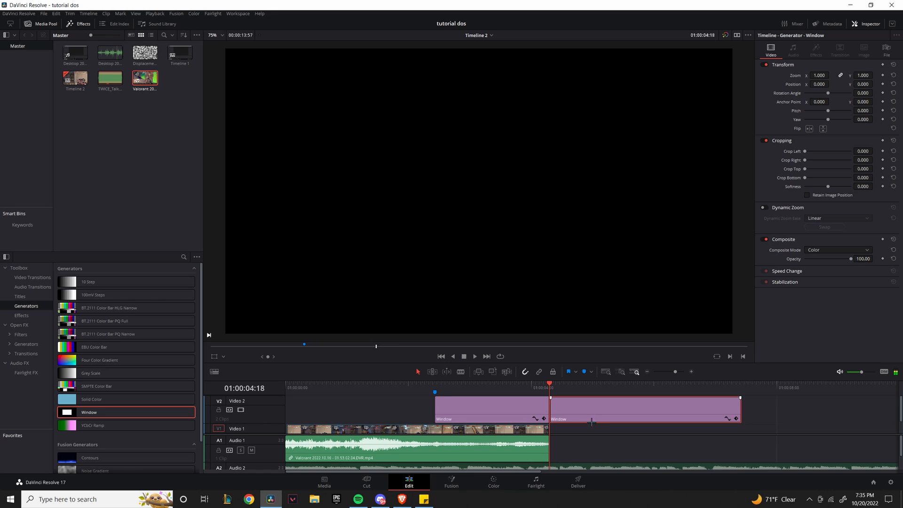
key("Delete")
left_click(479, 388)
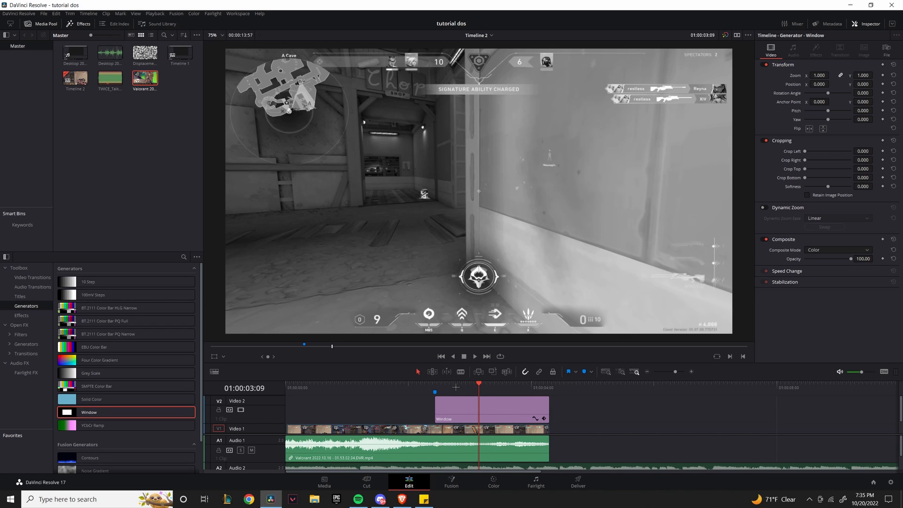
left_click_drag(479, 387, 462, 386)
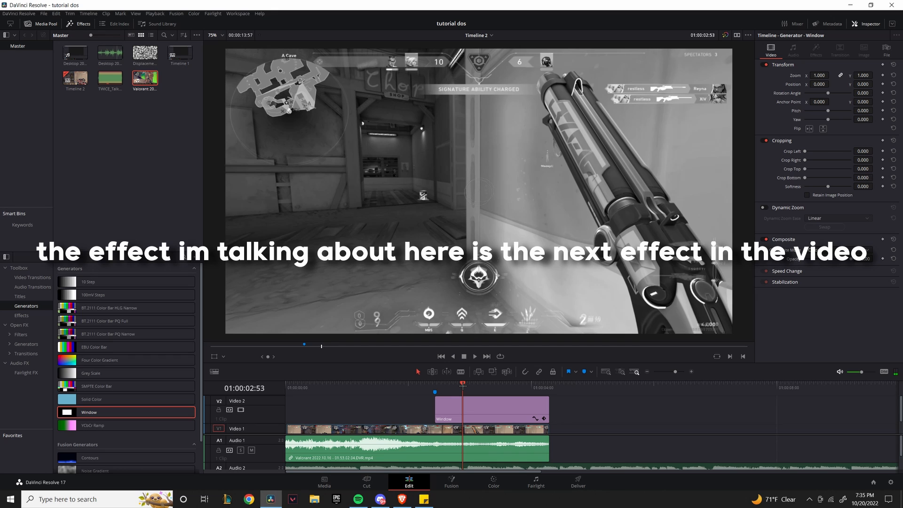
Add a fade-in to the Window clip's start and play it back from 01:00:02:11.
left_click_drag(435, 397, 444, 397)
left_click(420, 384)
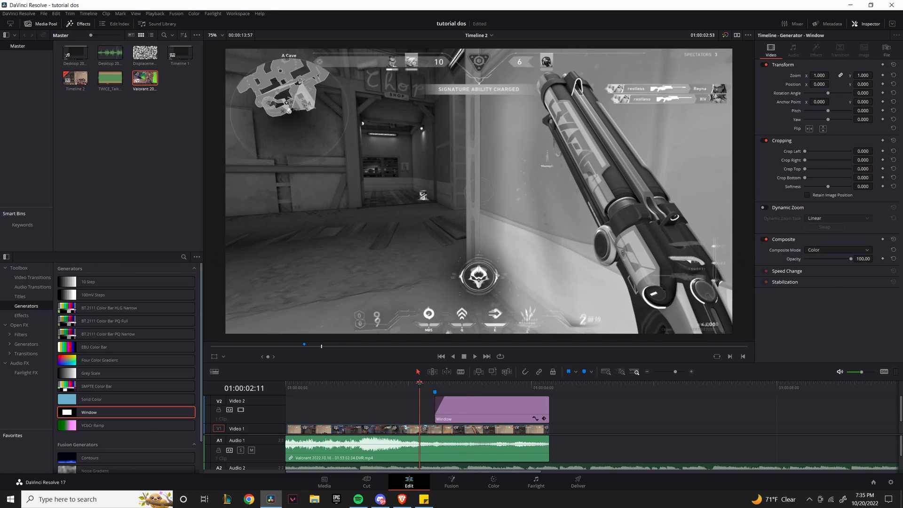
key("space")
key("space")
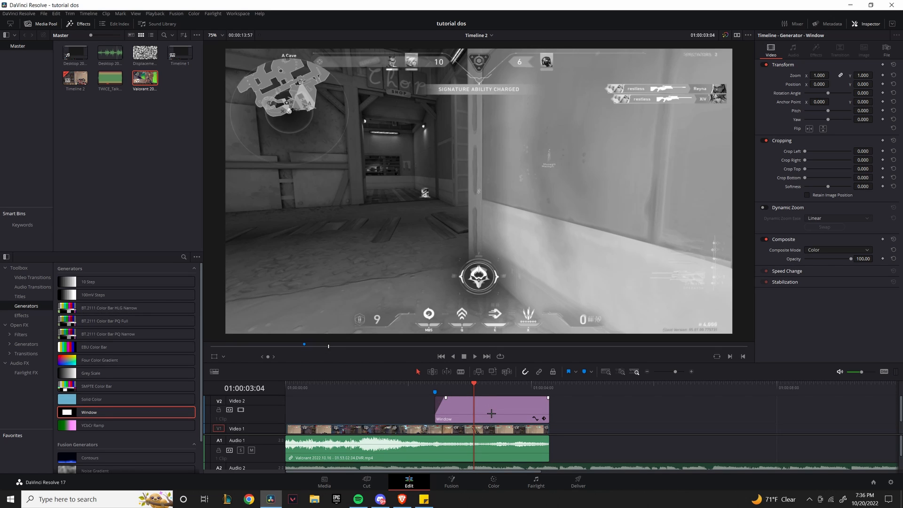
left_click_drag(491, 414, 492, 393)
Cut the Video 1 gameplay clip at Marker 1.
key("n")
scroll(564, 426, "down", 1)
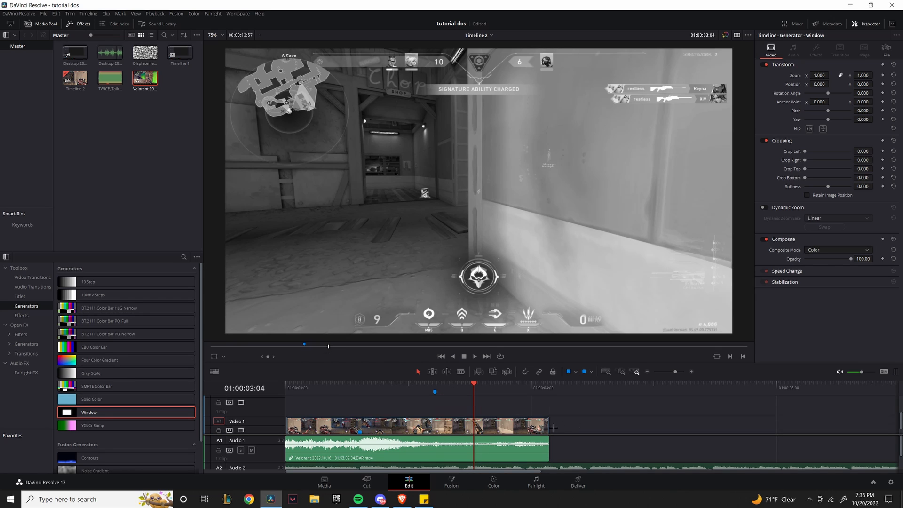
key("n")
left_click(435, 388)
scroll(463, 416, "down", 1)
left_click(470, 417)
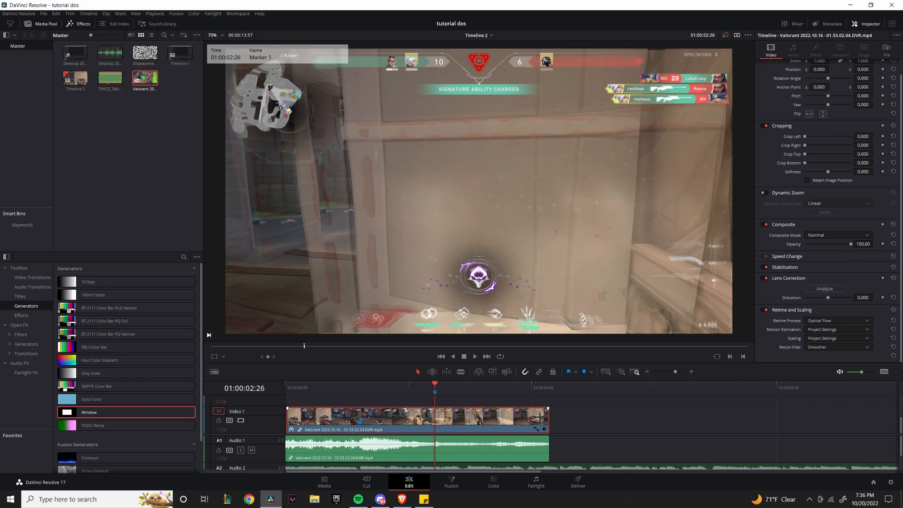
key("ctrl+b")
Copy the clip's second half up onto Video 2 directly above the original.
left_click(583, 420)
scroll(517, 425, "up", 3)
scroll(492, 433, "down", 1)
left_click(487, 428)
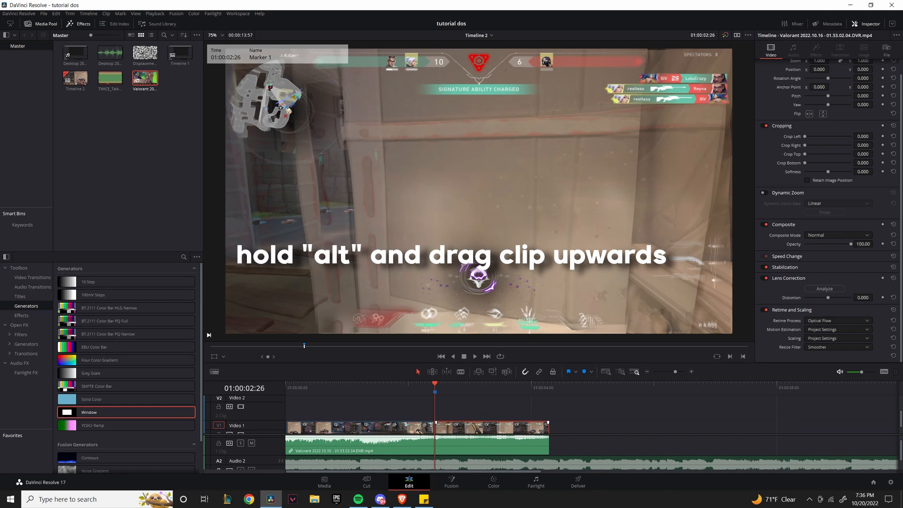
left_click_drag(481, 428, 482, 409)
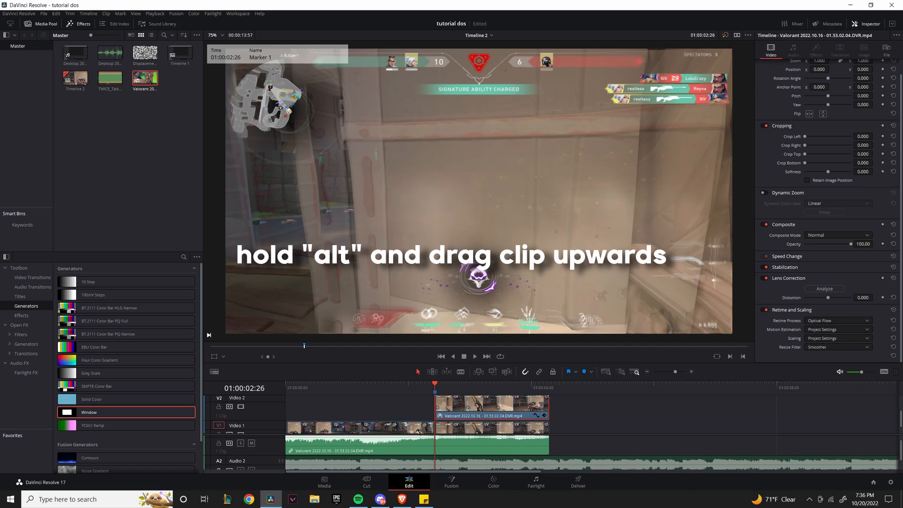
left_click(575, 412)
scroll(531, 415, "up", 3)
scroll(498, 416, "down", 2)
left_click(489, 416)
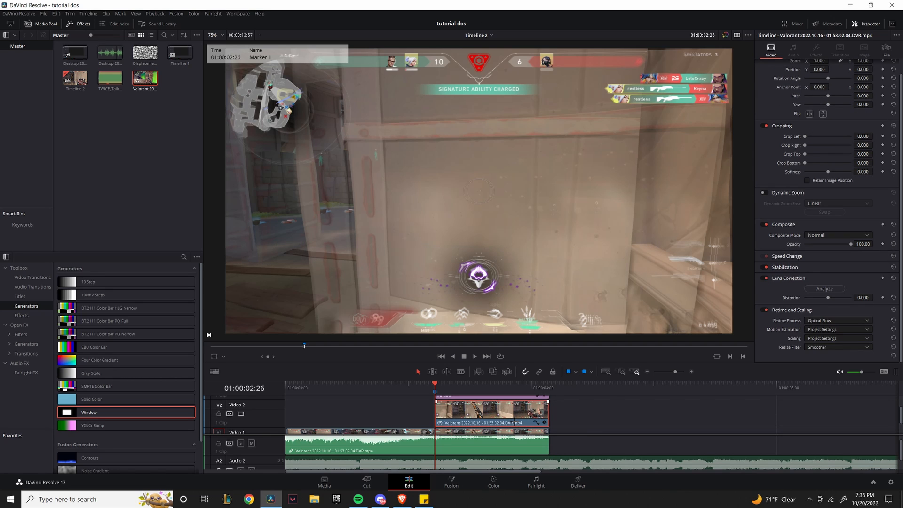
Show the Open FX effects and search them for 'temporla'.
left_click(19, 325)
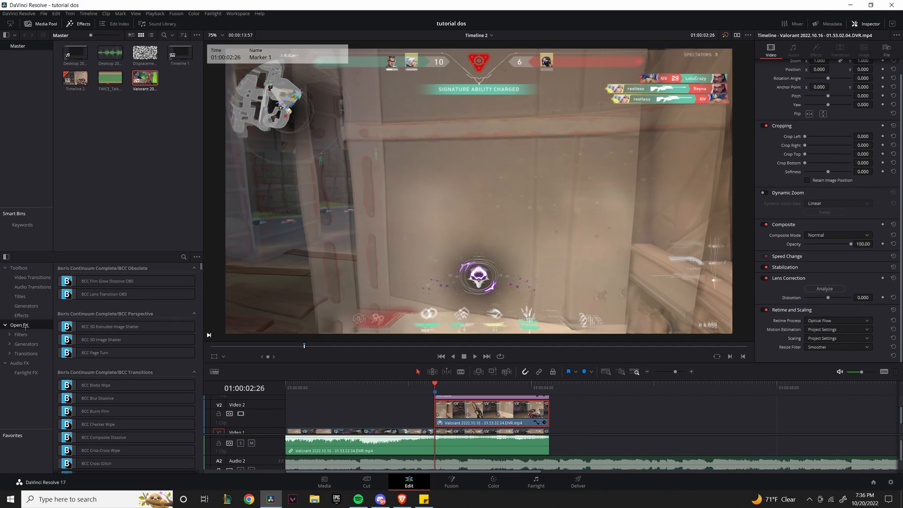
left_click(183, 256)
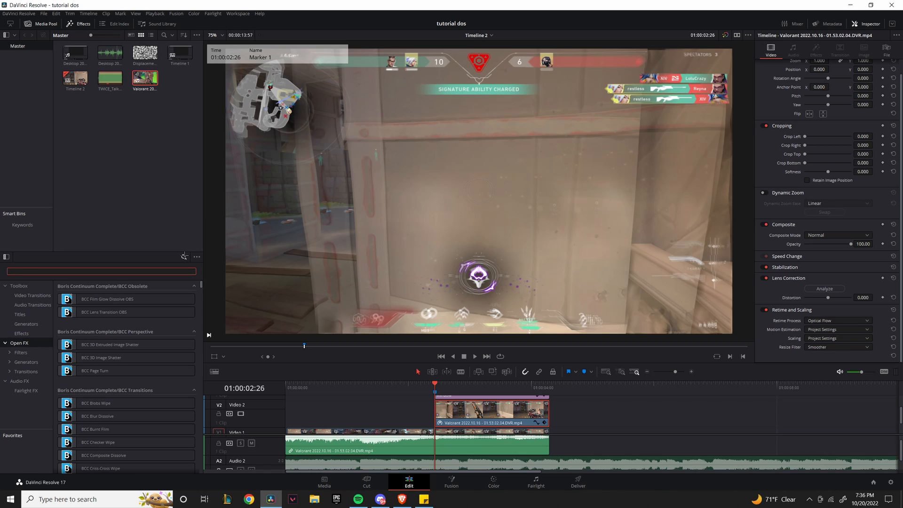
type("tem")
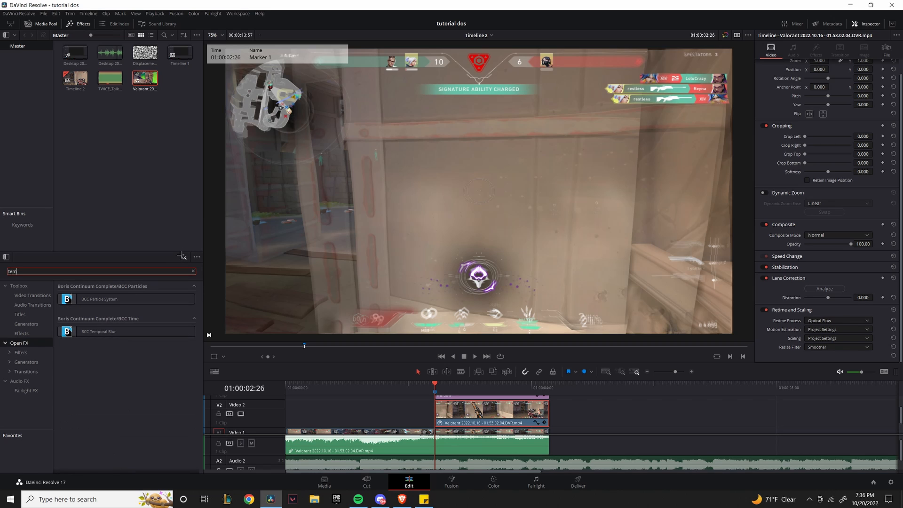
type("por")
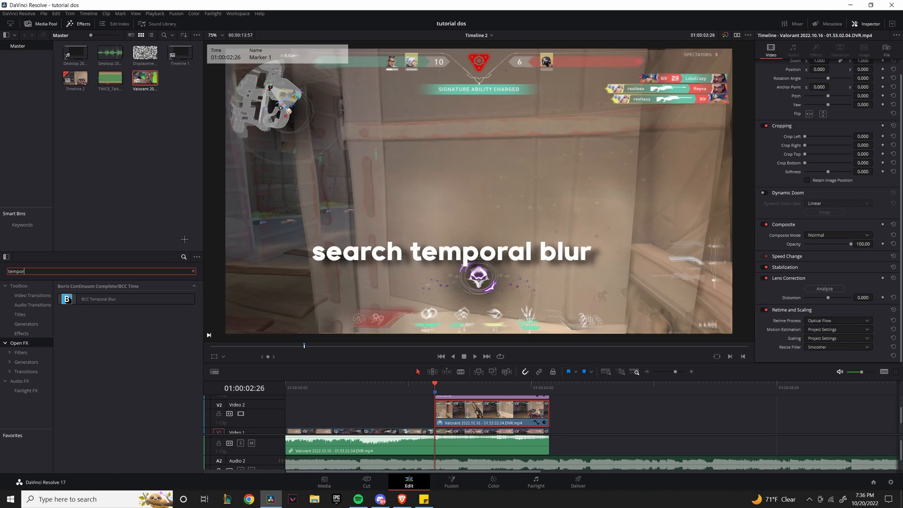
type("la")
Trim the search to 'tempo', apply BCC Temporal Blur to the Video 2 clip, and preview it.
key("BackSpace")
left_click(116, 300)
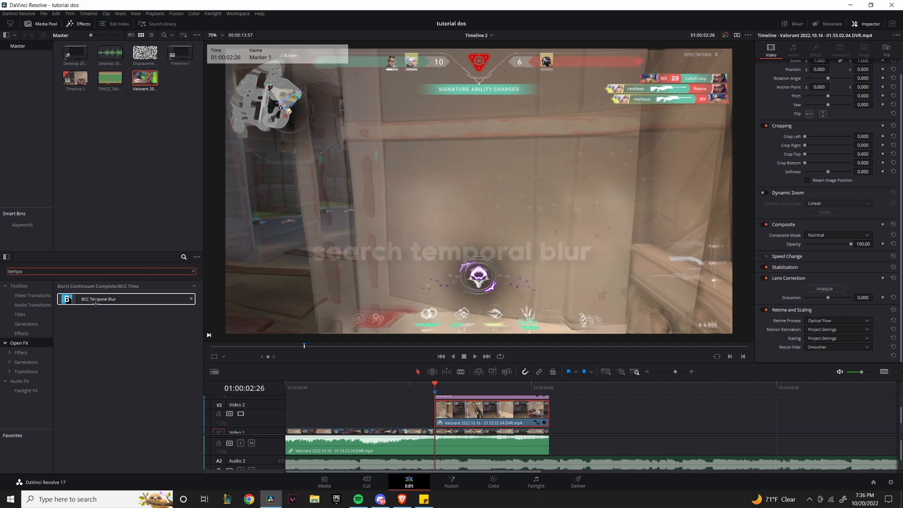
left_click_drag(116, 304, 468, 410)
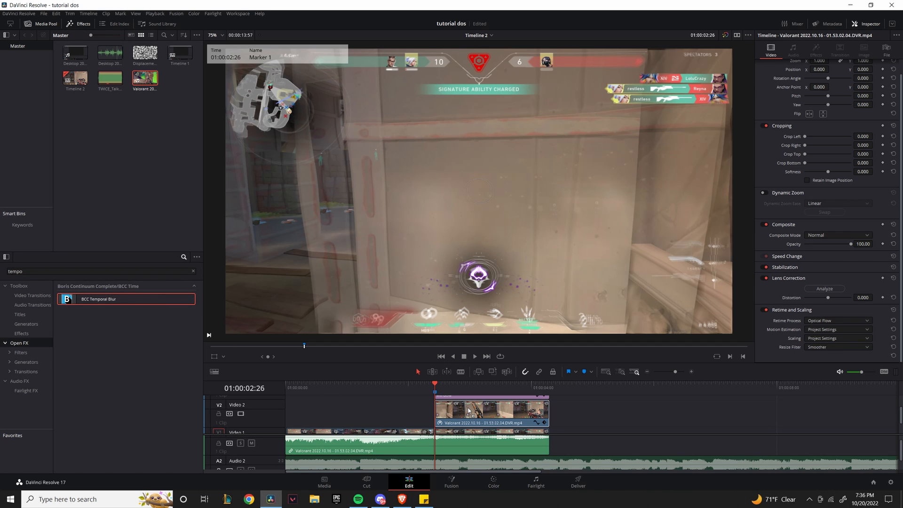
left_click(604, 414)
scroll(604, 413, "down", 3)
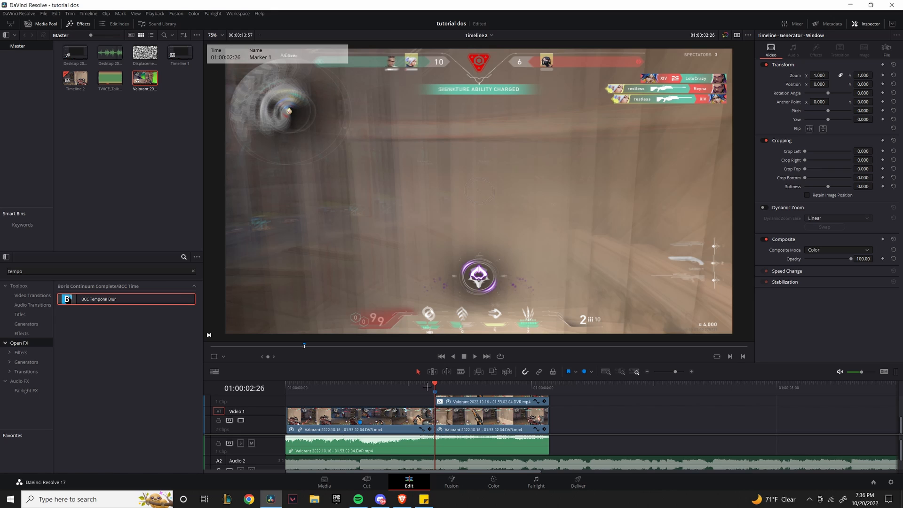
left_click_drag(427, 386, 454, 396)
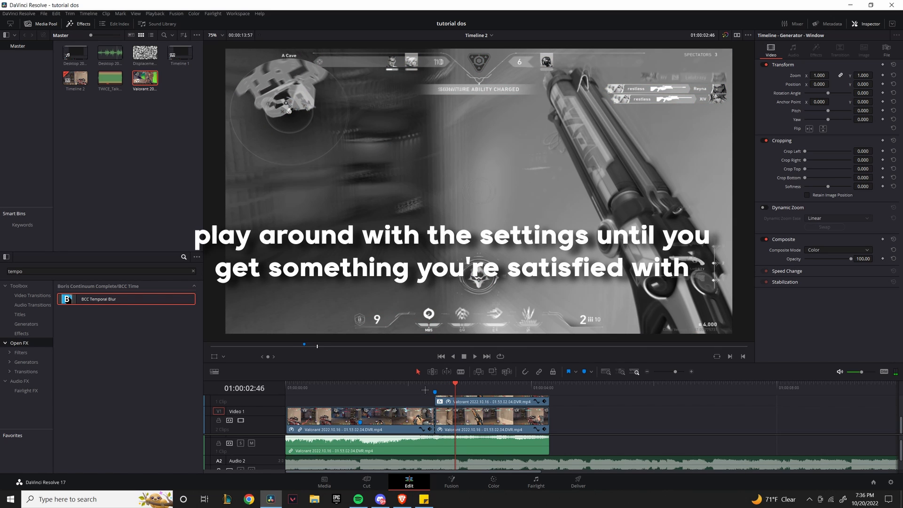
left_click(425, 390)
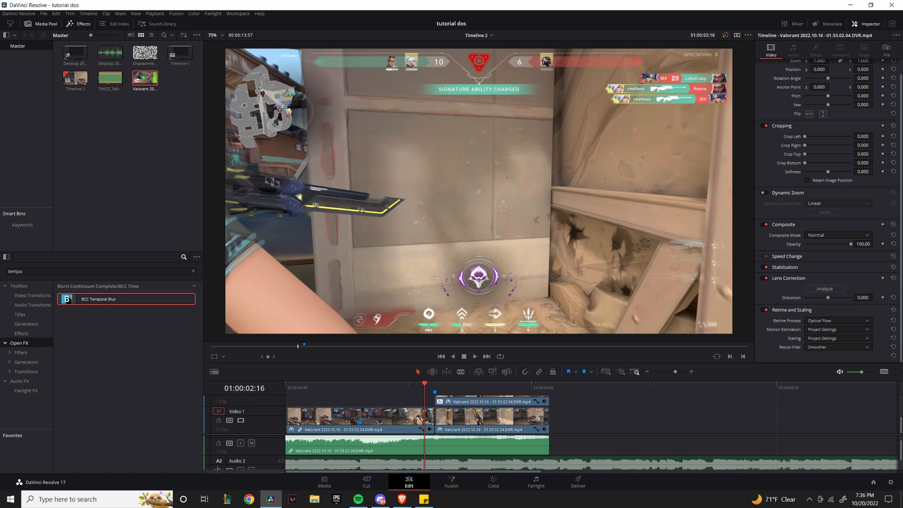
Snap the playhead onto Marker 1 and select the music clip on Audio 2.
scroll(527, 452, "down", 2)
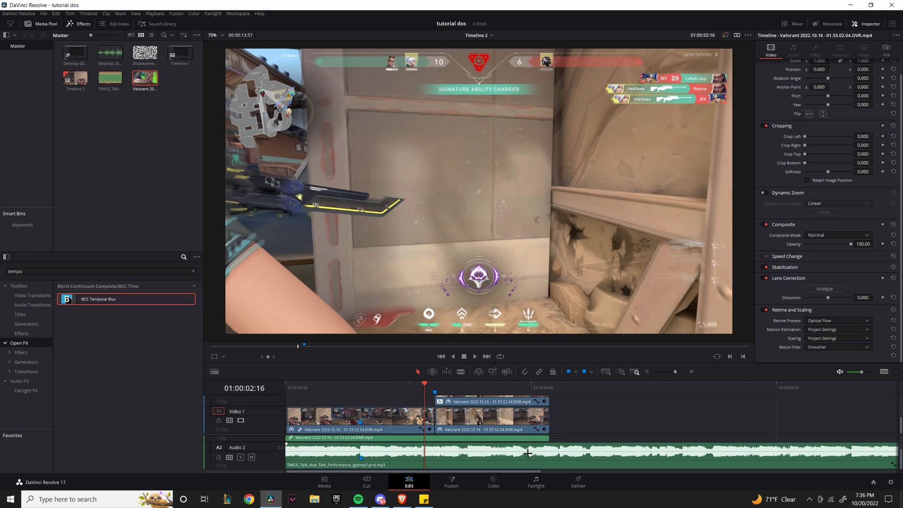
key("n")
left_click_drag(424, 384, 434, 384)
key("n")
left_click(480, 463)
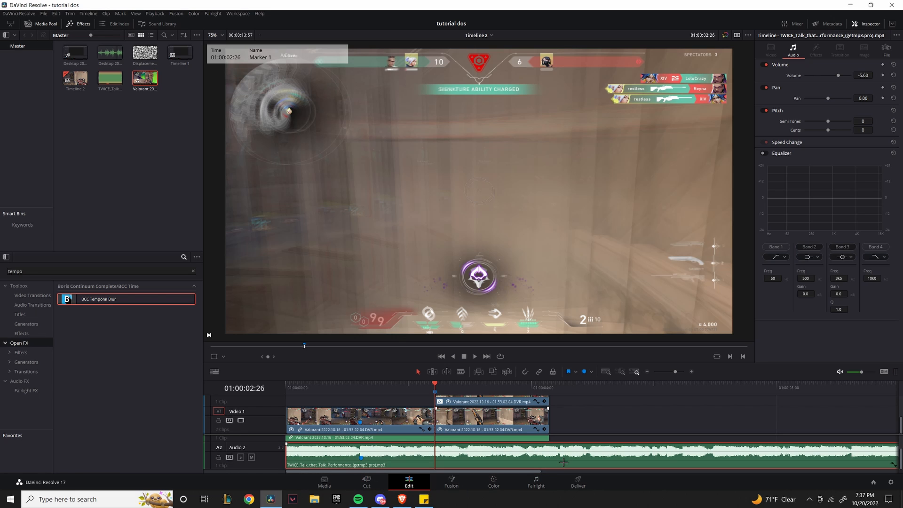
Save the project and step the playhead frame by frame to 01:00:02:31.
key("Left")
key("Left")
key("Left")
key("Left")
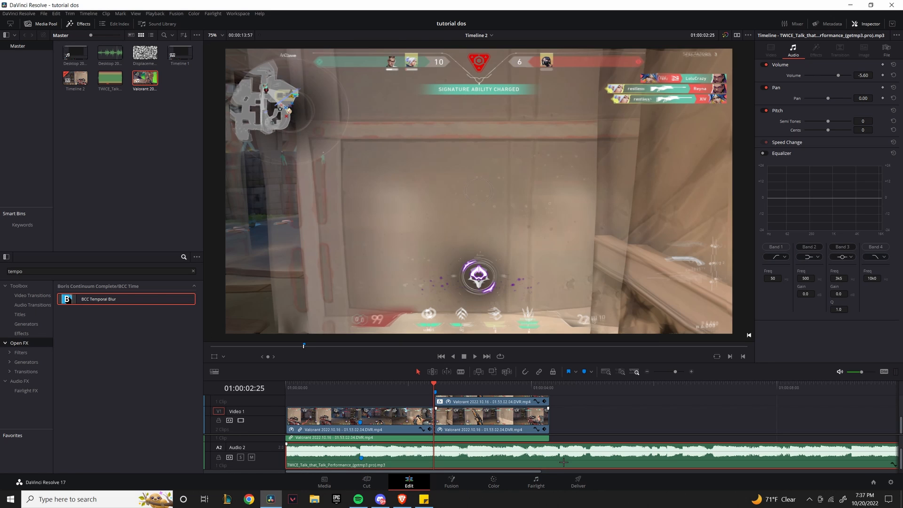
key("Left")
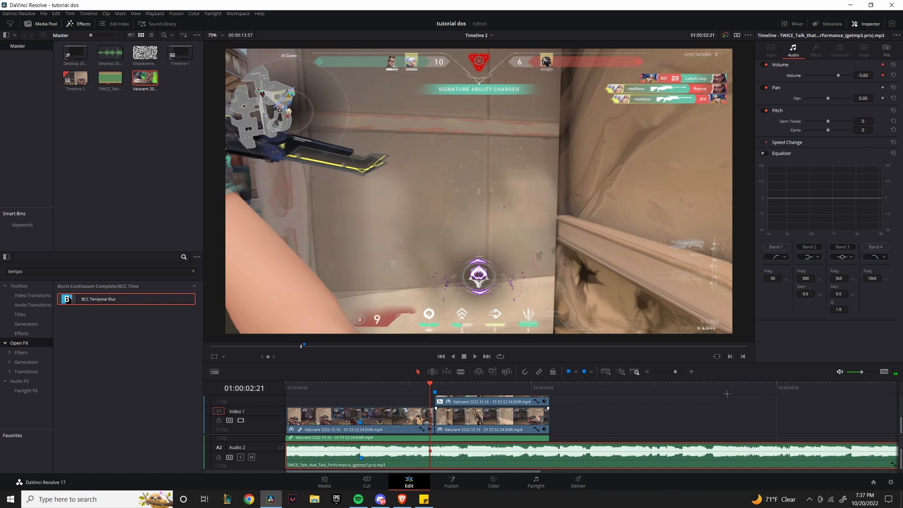
key("ctrl+s")
key("Right")
key("Right")
key("Right")
key("Right")
key("Right")
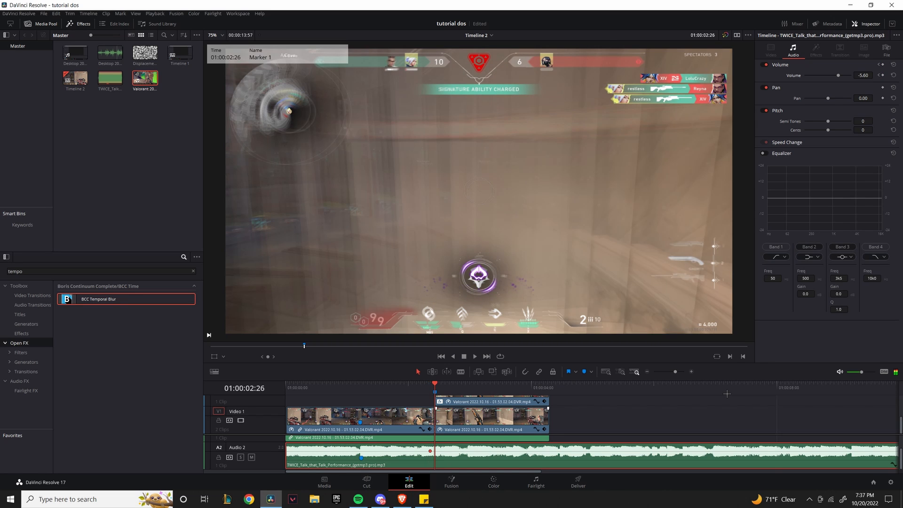
key("Right")
key("Right")
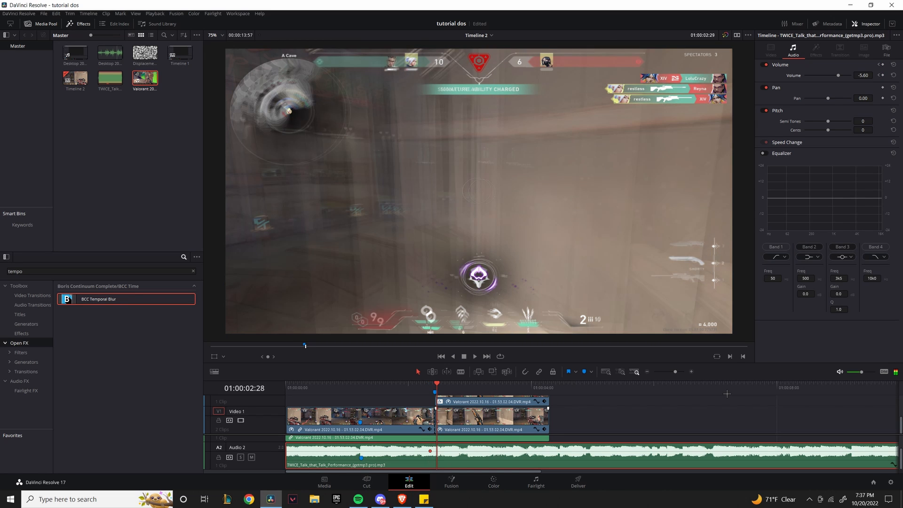
key("Right")
key("Right")
key("Right")
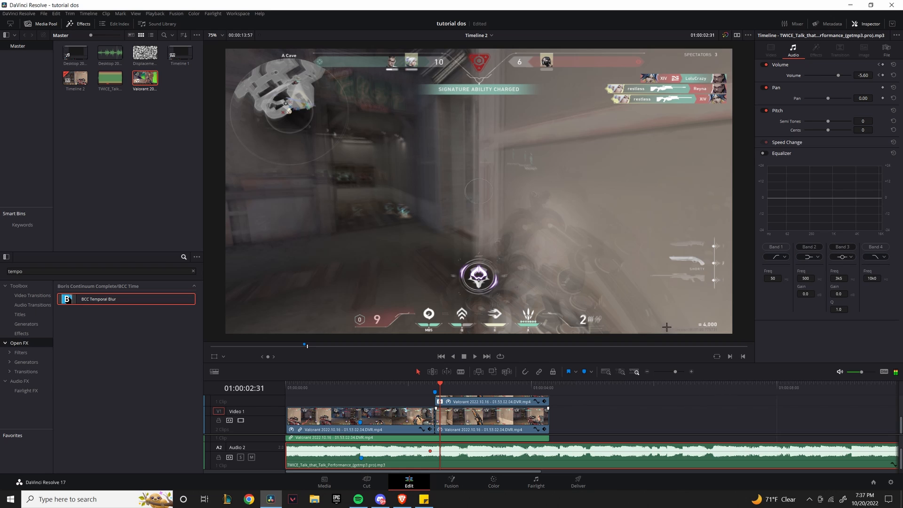
Keyframe the music volume at the playhead, lower it to -17.00, and return the playhead to 01:00:02:21.
left_click(882, 74)
left_click_drag(863, 75, 816, 75)
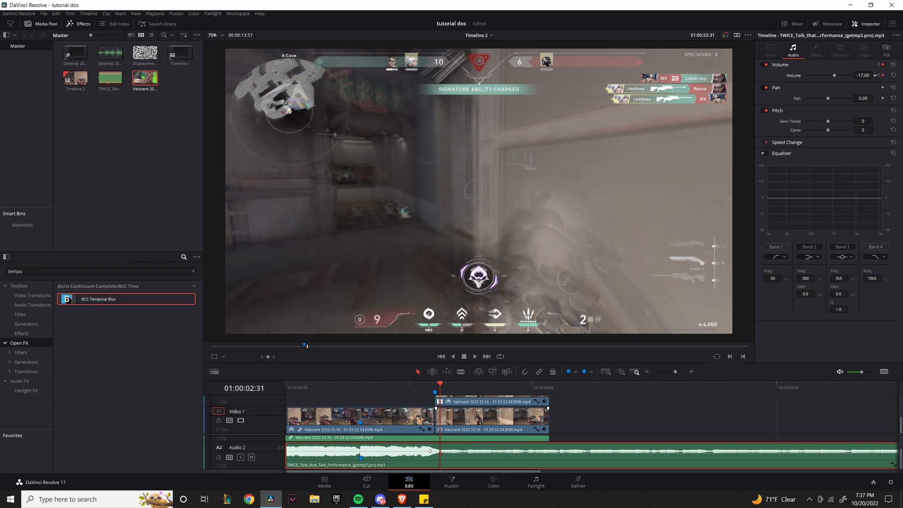
left_click(611, 426)
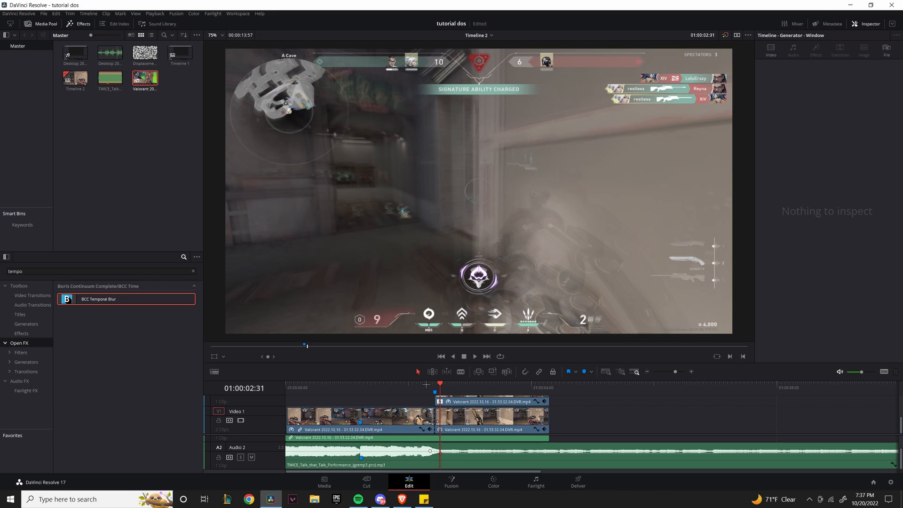
left_click_drag(427, 384, 431, 383)
Play back the edit, then replace the Effects library search text with 'looks'.
key("space")
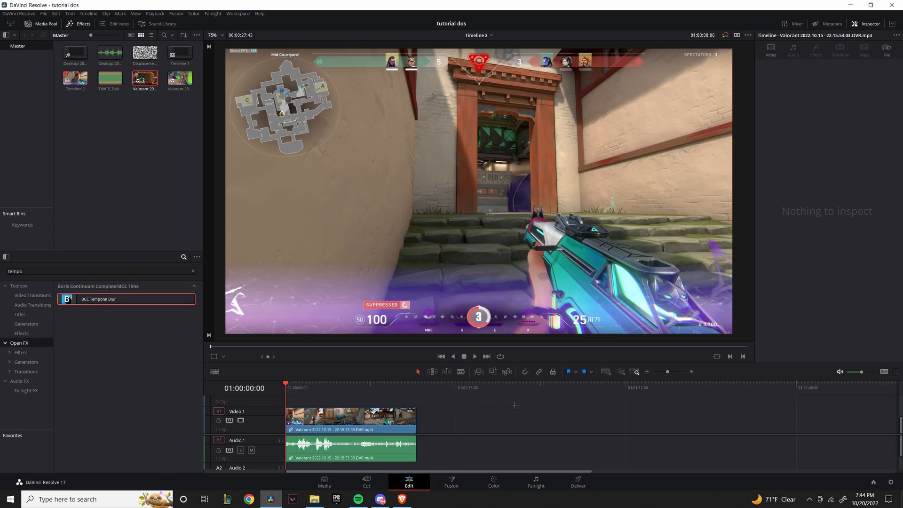
left_click_drag(33, 271, 6, 271)
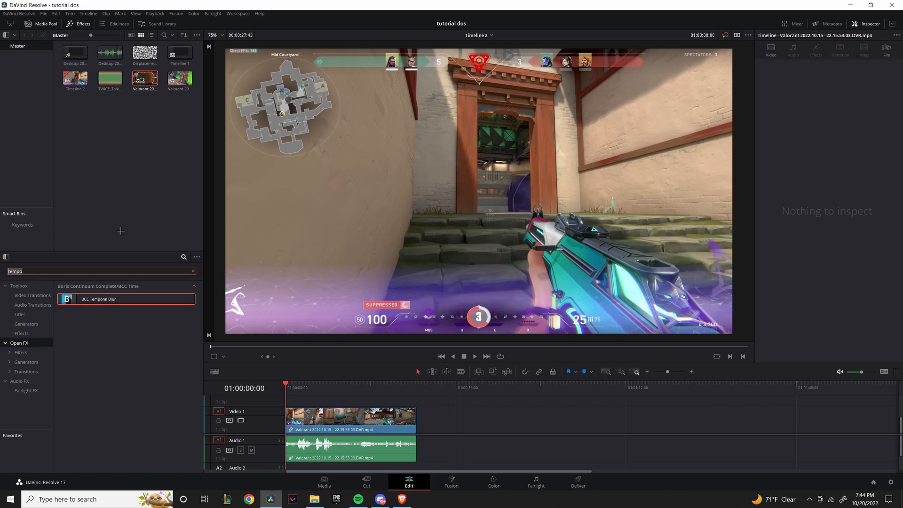
key("BackSpace")
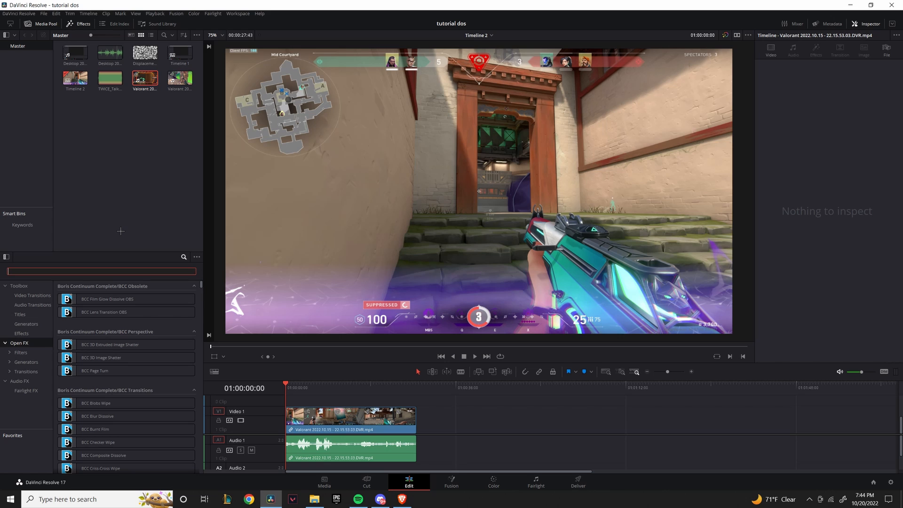
type("looks")
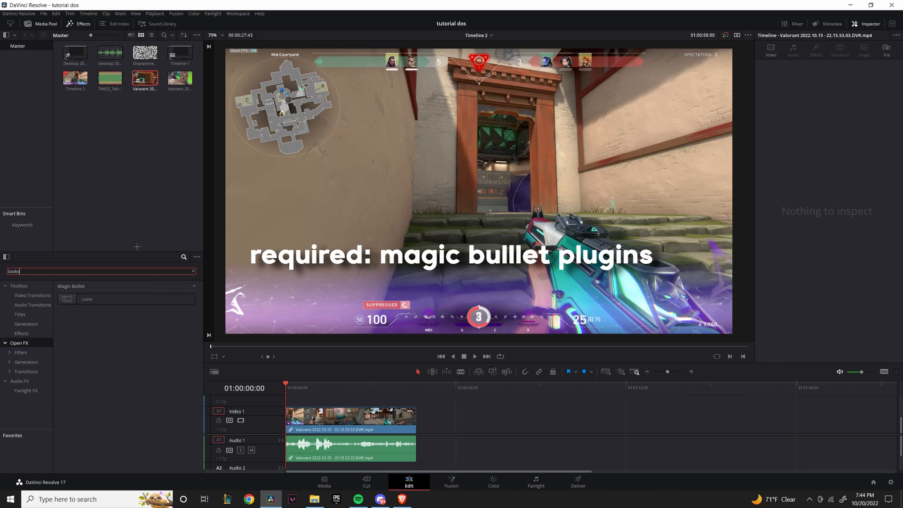
left_click(102, 339)
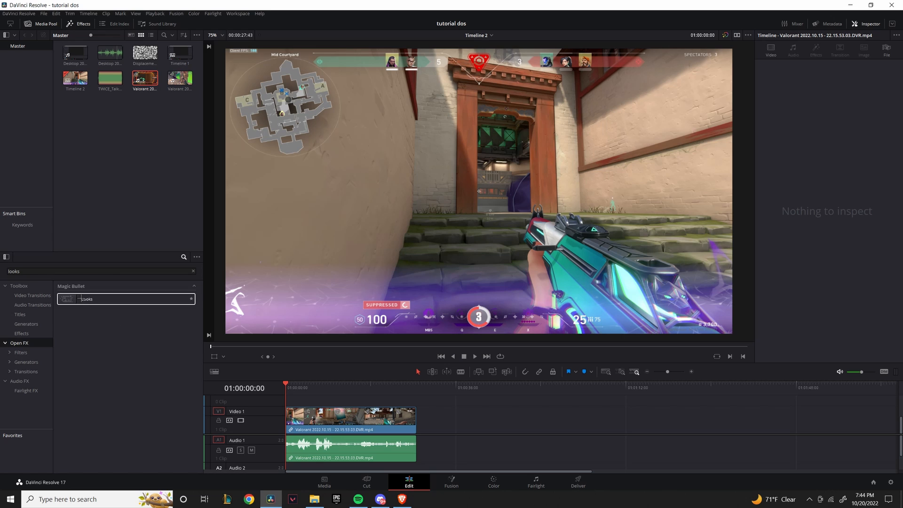
Drop the Looks effect onto the Video 1 Valorant clip and launch Edit Look from its Inspector effects.
left_click_drag(78, 300, 339, 419)
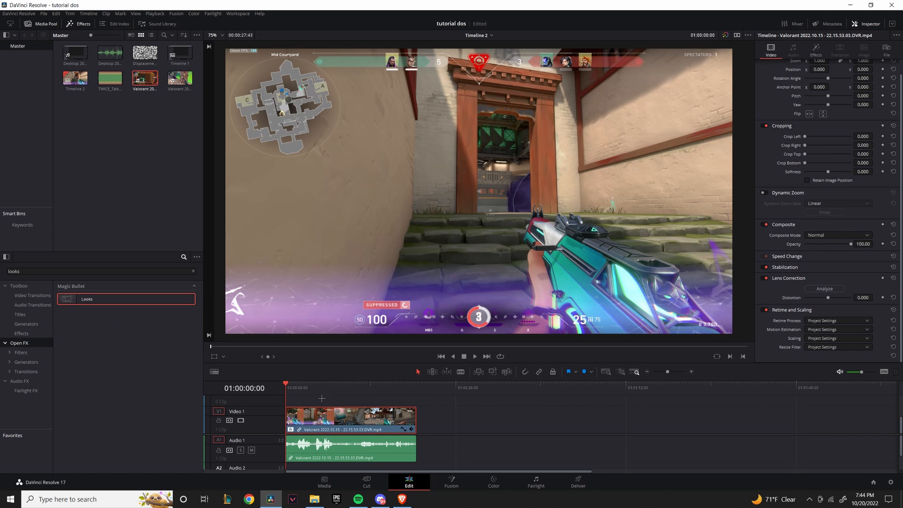
mouse_move(320, 385)
left_mouse_down()
mouse_move(308, 384)
mouse_move(319, 385)
left_mouse_up()
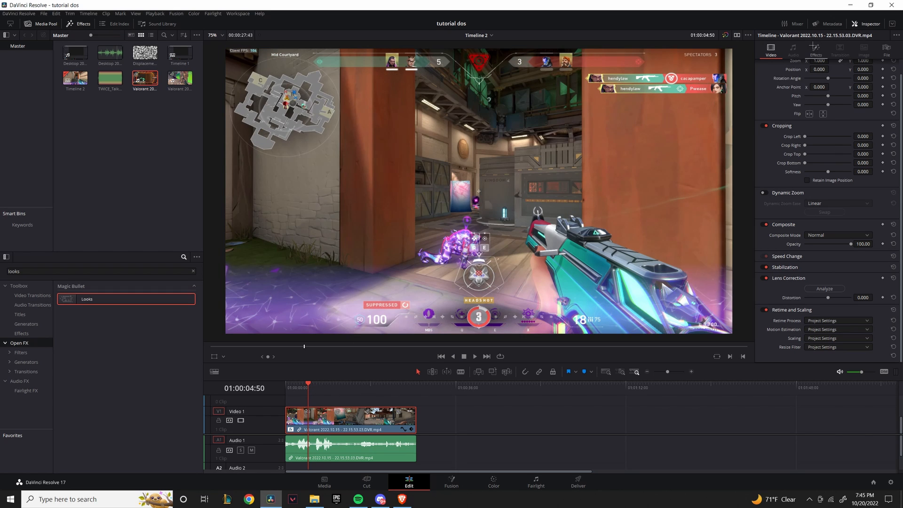
left_click(816, 48)
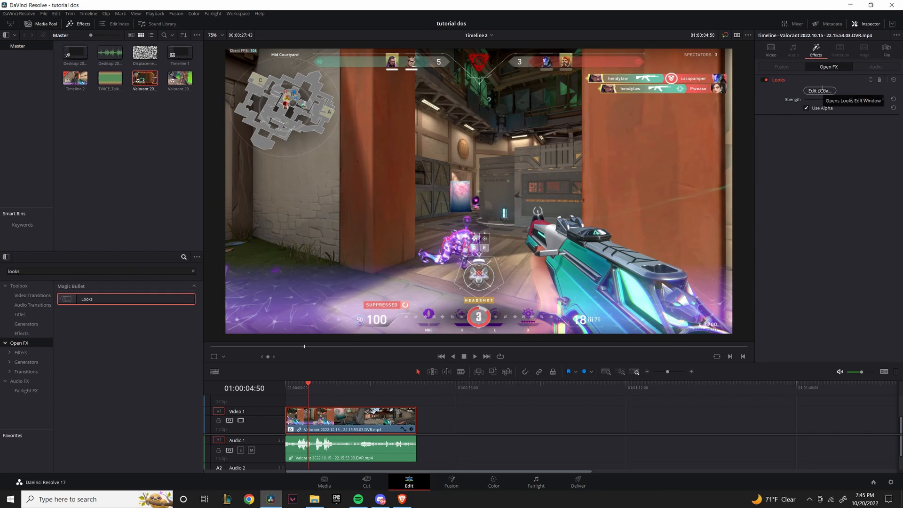
left_click(822, 89)
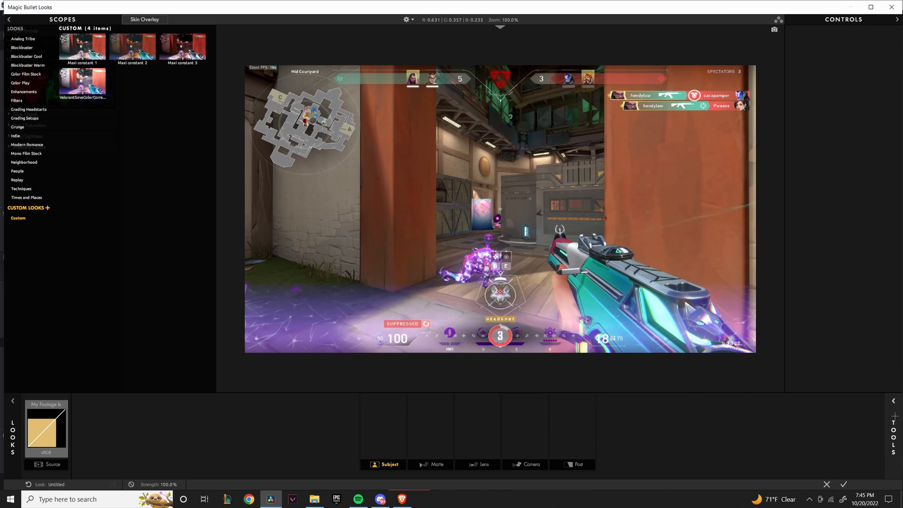
Add Hue/Saturation, Curves, Grad Exposure and Warm/Cool to the Subject chain.
left_click(895, 416)
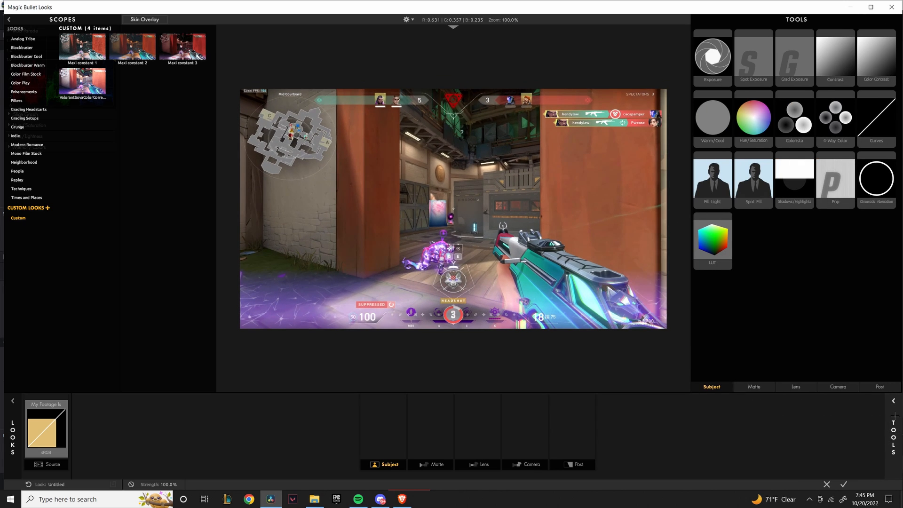
left_click(754, 120)
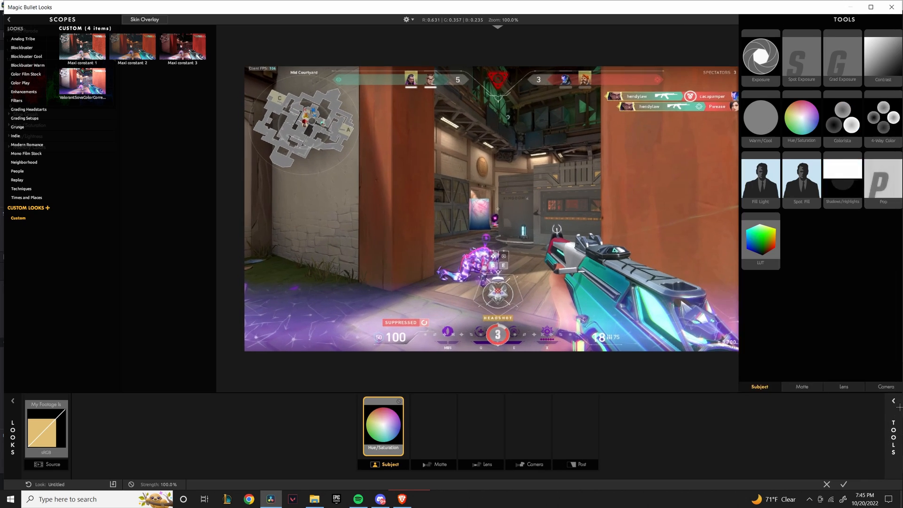
left_click(877, 120)
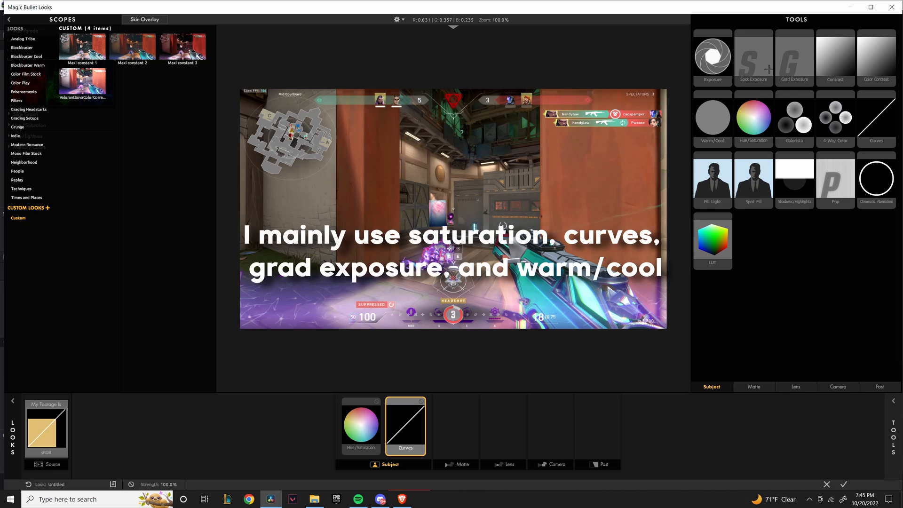
left_click(794, 65)
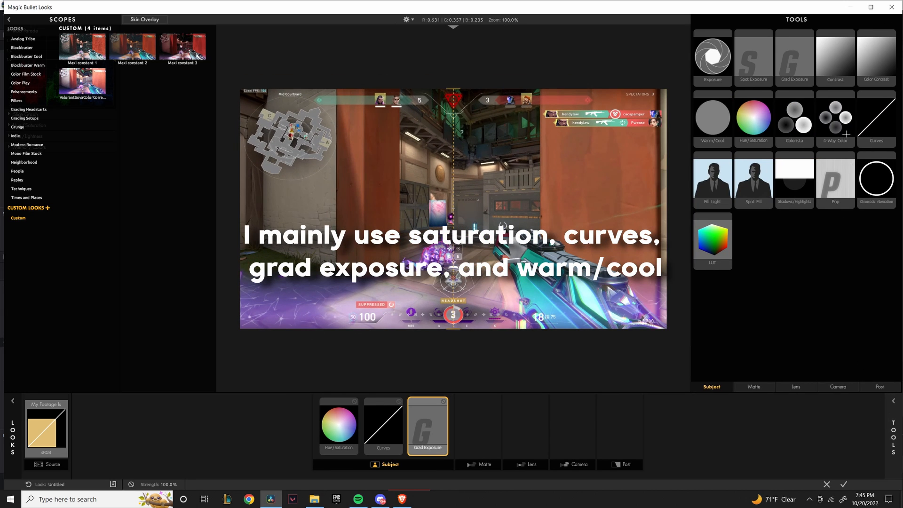
left_click(708, 123)
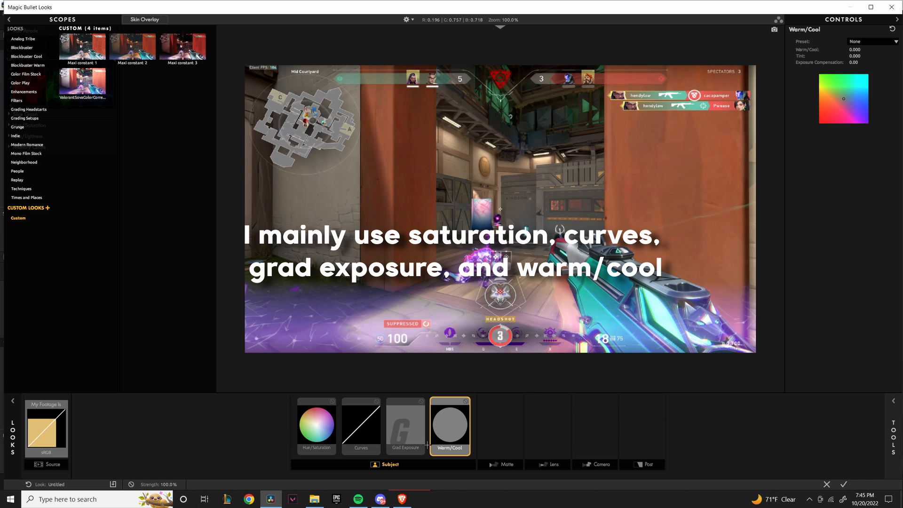
Review the Grad Exposure and Hue/Saturation settings and browse the Lens, Camera and Post tool sets.
left_click(423, 439)
left_click(305, 435)
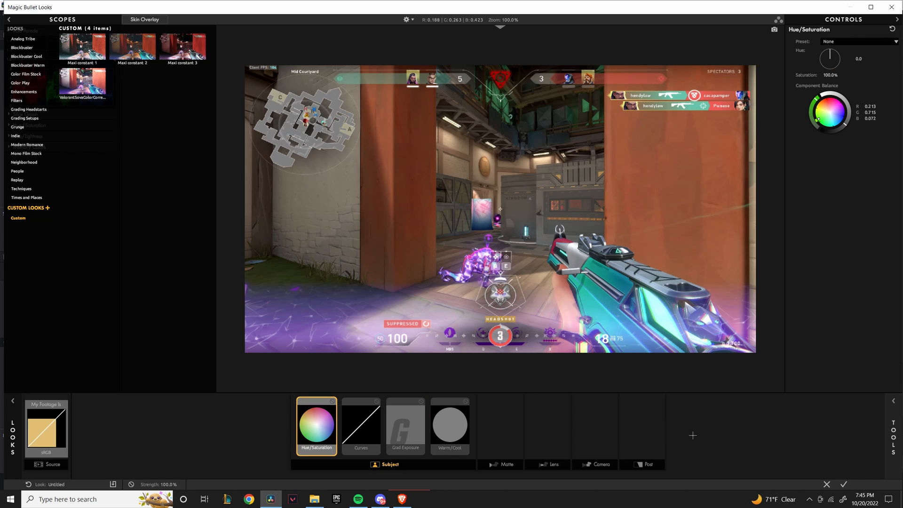
left_click(896, 434)
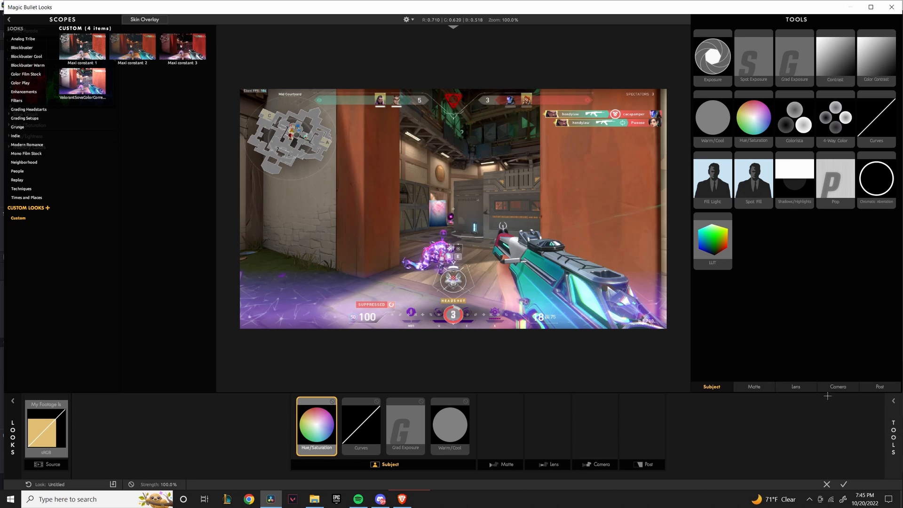
left_click(795, 387)
left_click(837, 386)
left_click(870, 385)
left_click(812, 384)
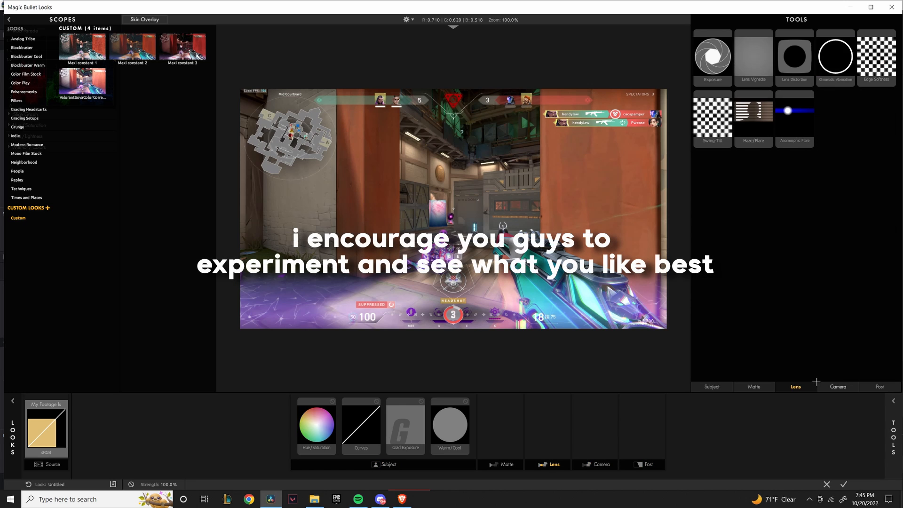
left_click(833, 384)
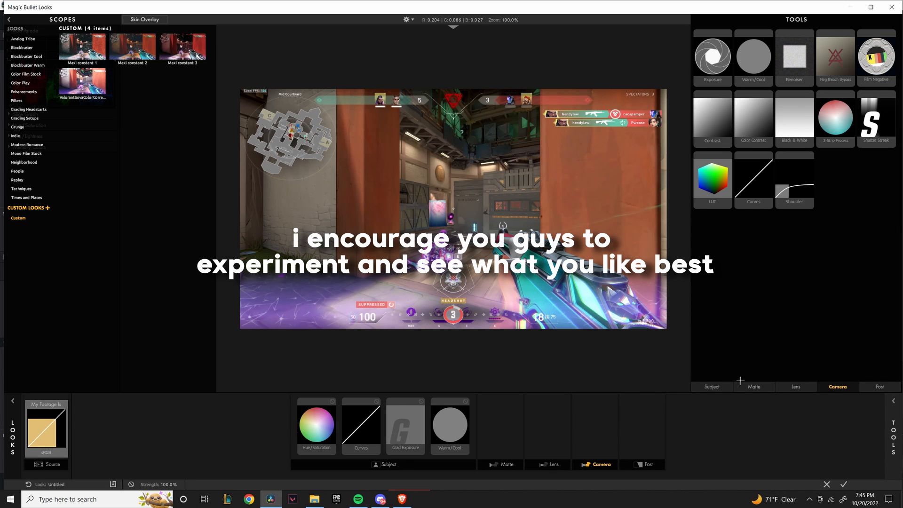
left_click(711, 387)
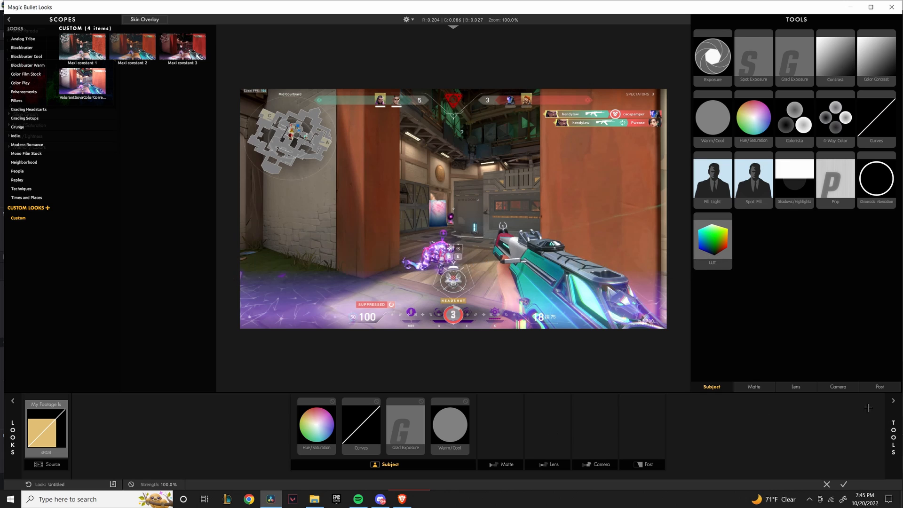
left_click(893, 401)
Raise Hue/Saturation saturation to 107% and lift a point on the Curves RGB curve.
left_click(329, 436)
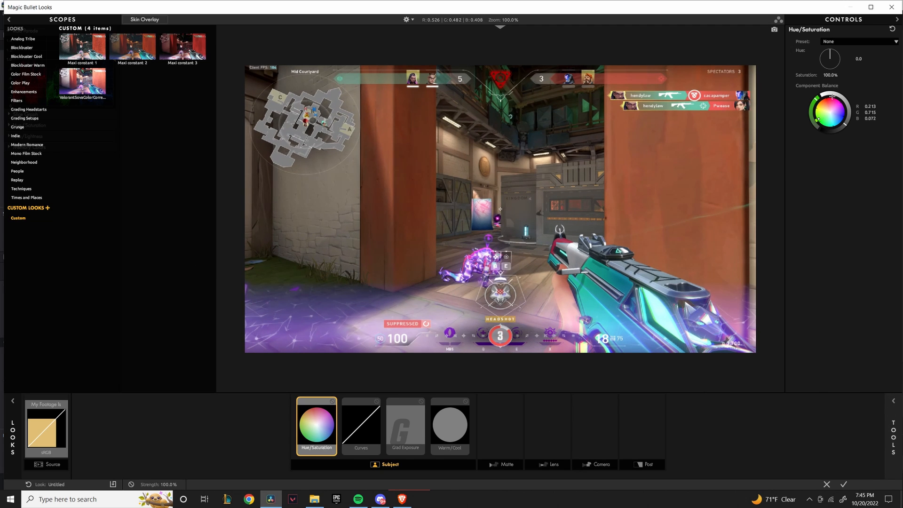
left_click_drag(830, 75, 833, 75)
left_click(360, 425)
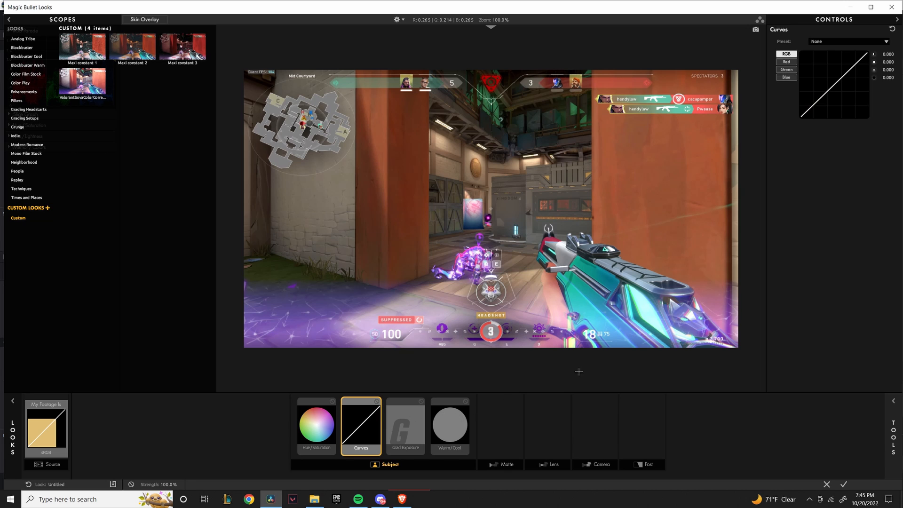
left_click(848, 71)
left_click_drag(848, 71, 828, 90)
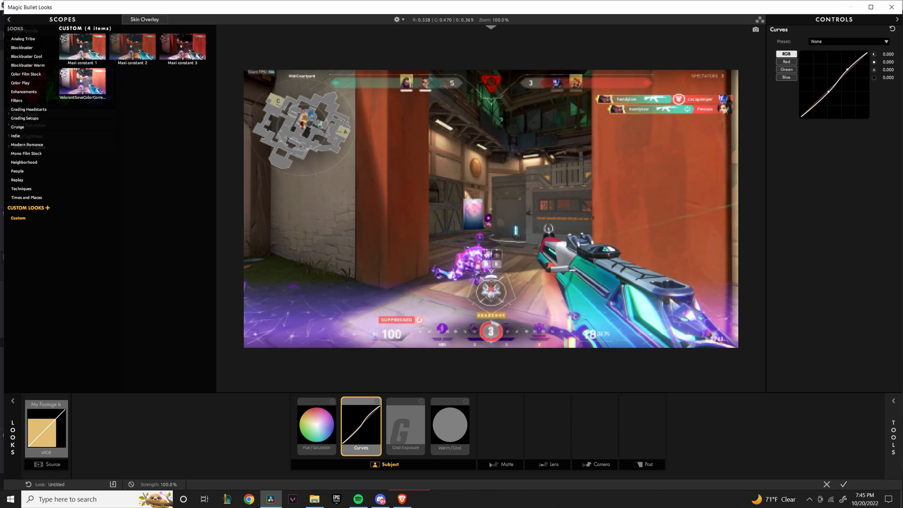
Set Grad Exposure to +0.20 stops and Warm/Cool to -0.170, then apply the look.
left_click(405, 436)
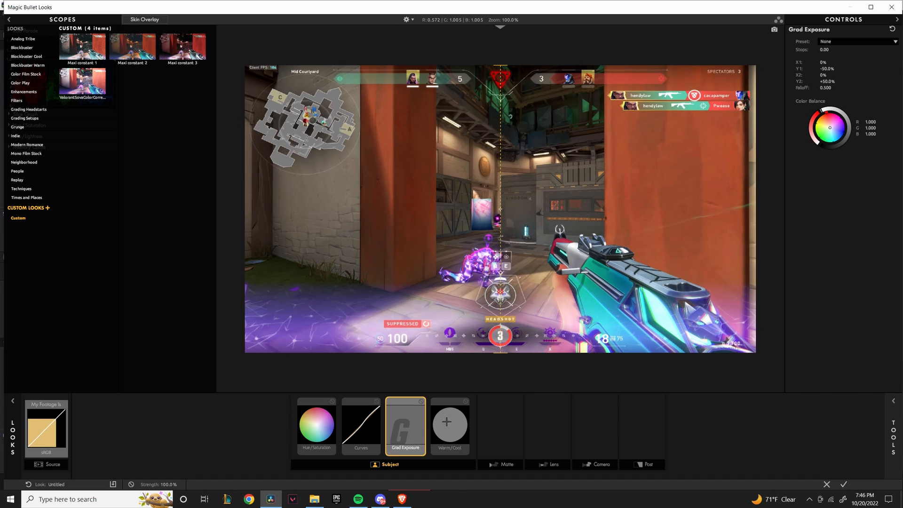
left_click_drag(826, 50, 836, 50)
left_click(444, 438)
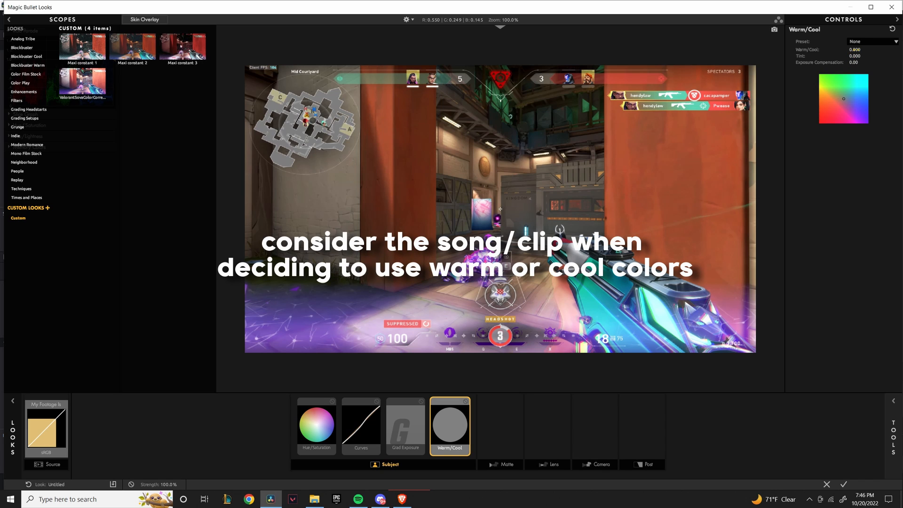
left_click_drag(856, 50, 853, 49)
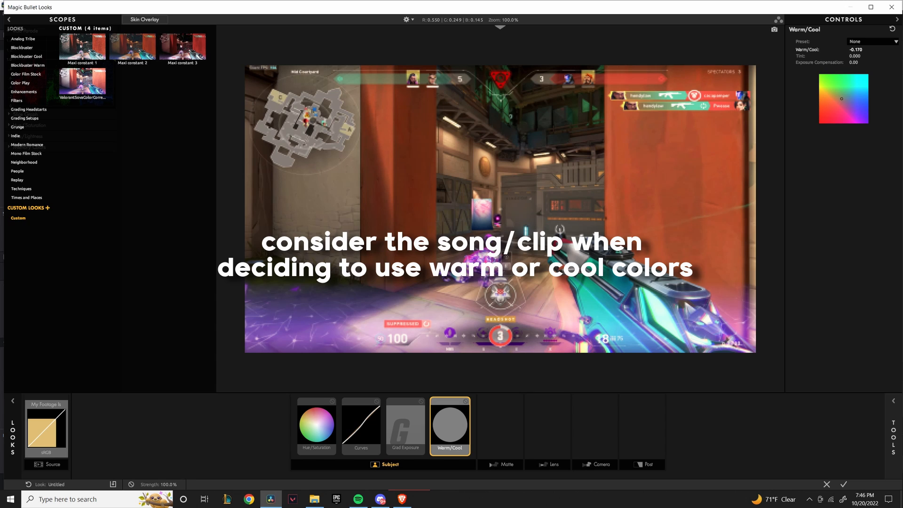
left_click_drag(855, 49, 851, 49)
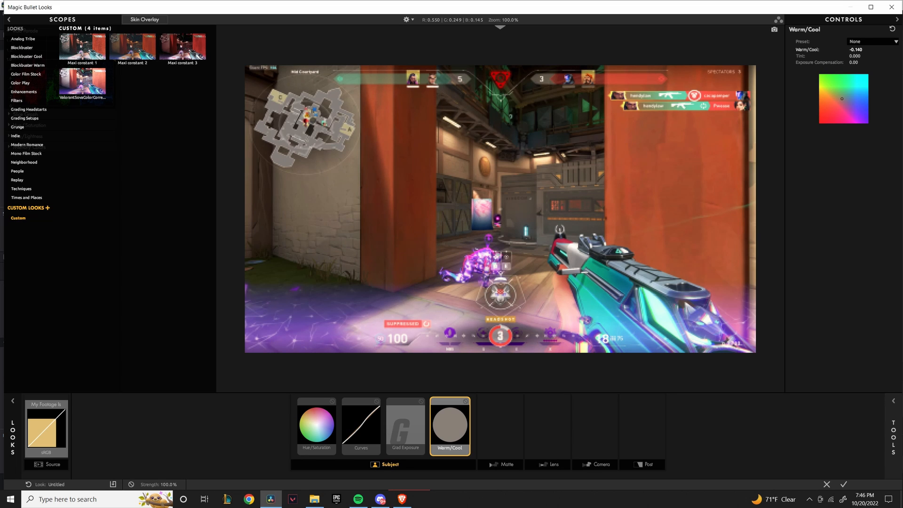
left_click_drag(859, 50, 870, 49)
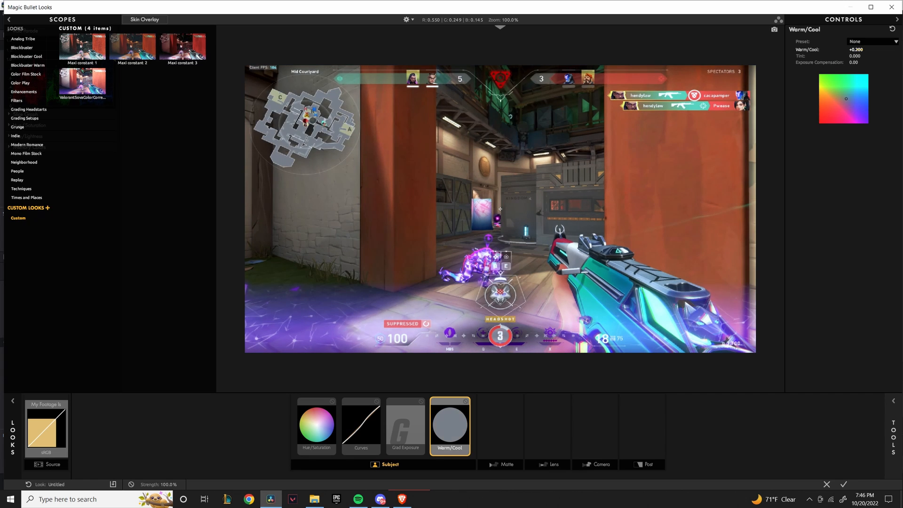
left_click_drag(858, 50, 857, 50)
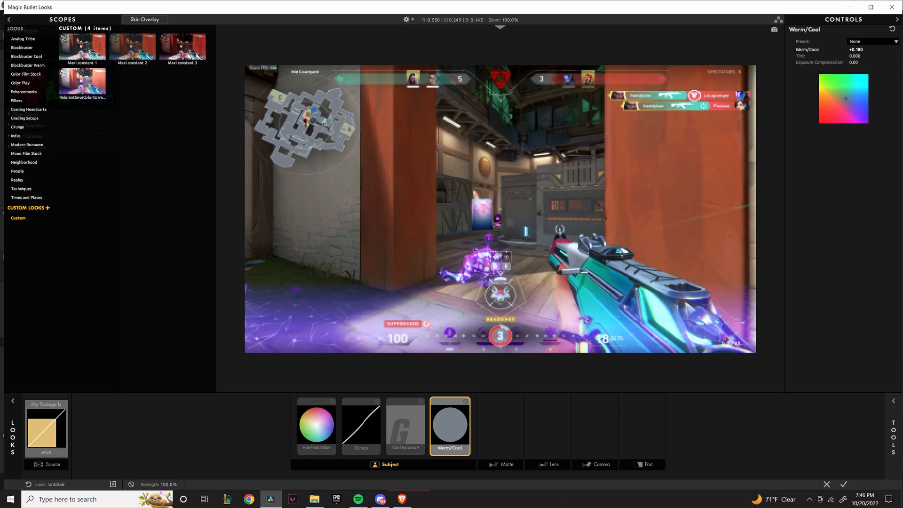
left_click_drag(850, 50, 843, 50)
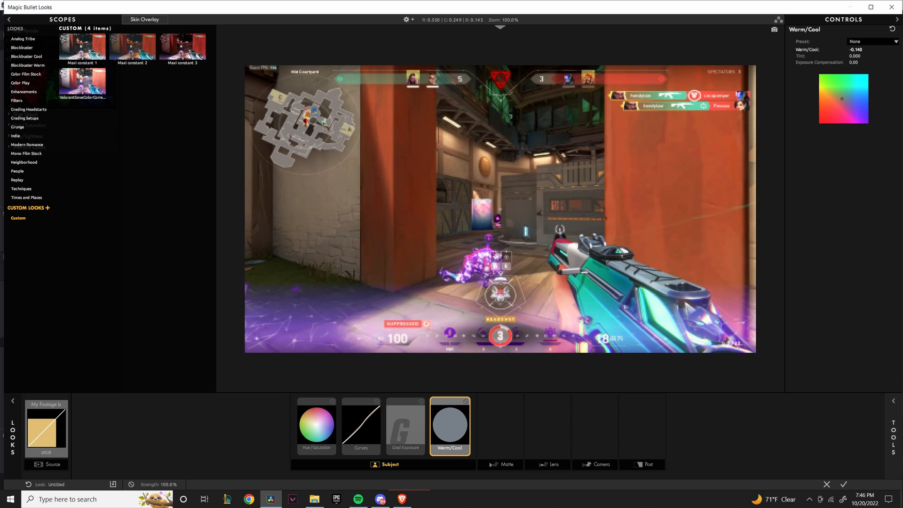
left_click(843, 484)
Preview the graded clip's opening seconds, then delete the Looks filter from the Video 1 clip.
left_click(483, 431)
left_click_drag(286, 385, 340, 382)
left_click(379, 426)
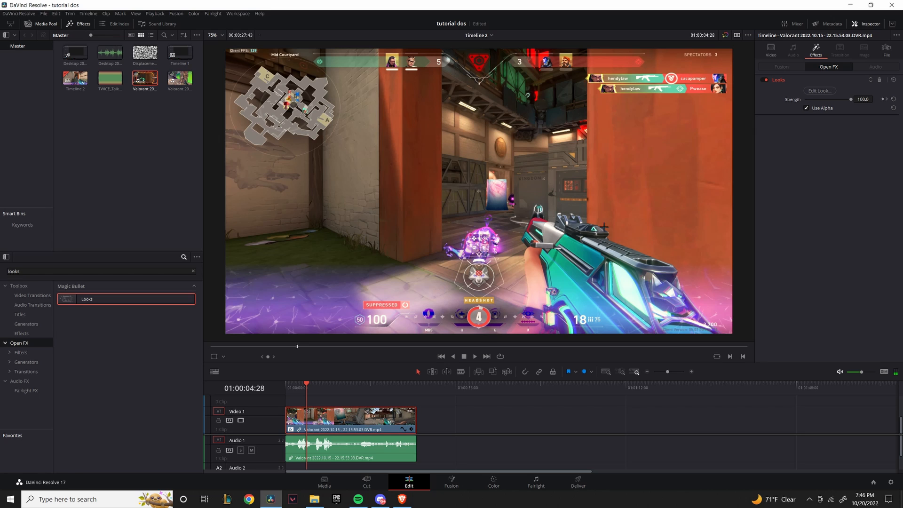
left_click(880, 80)
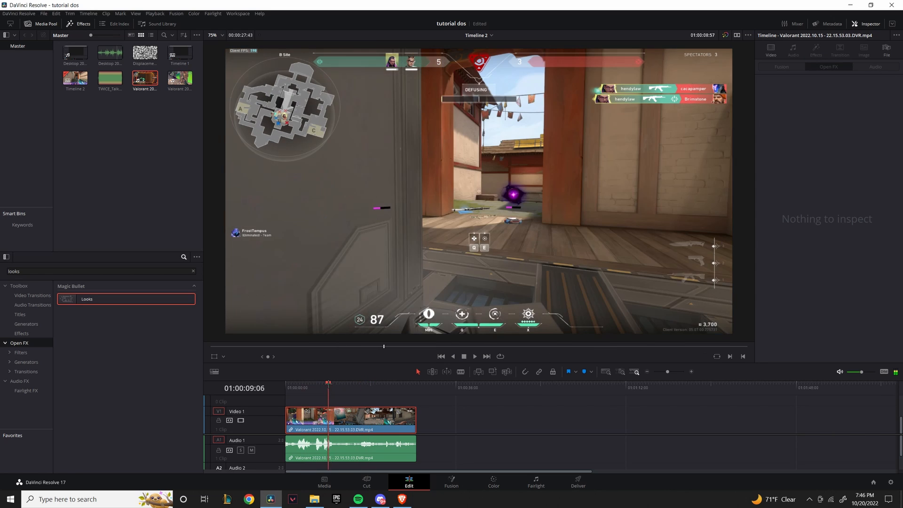